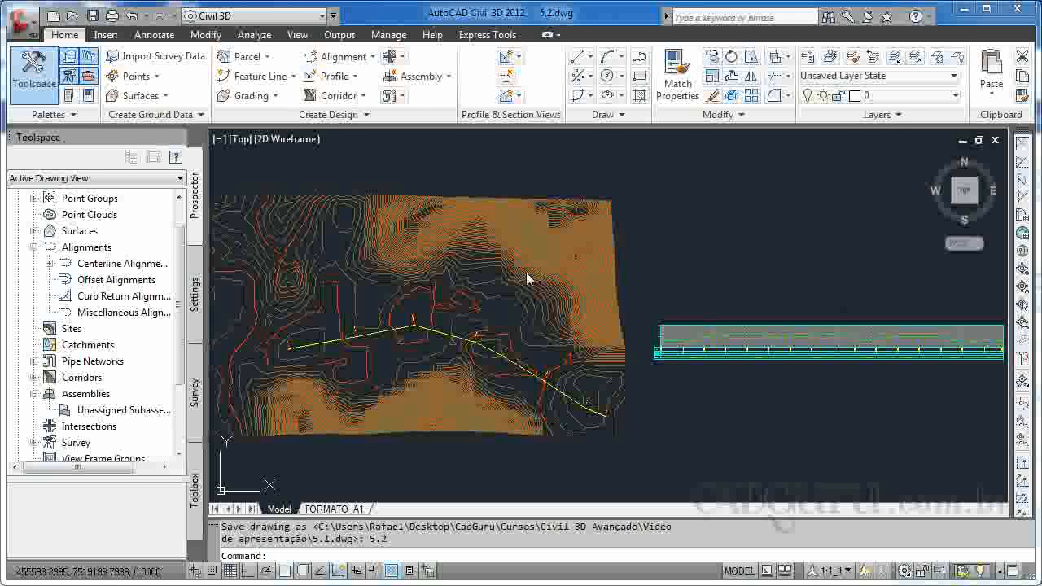
Step: Insert the predefined Primary Road Full Section assembly into an empty area of the drawing
click(674, 332)
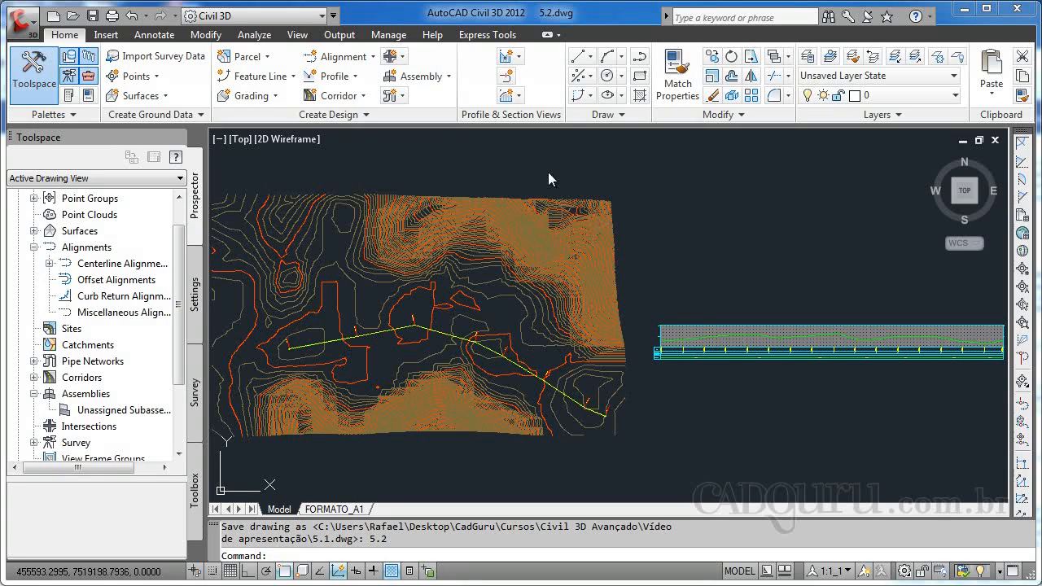
click(71, 96)
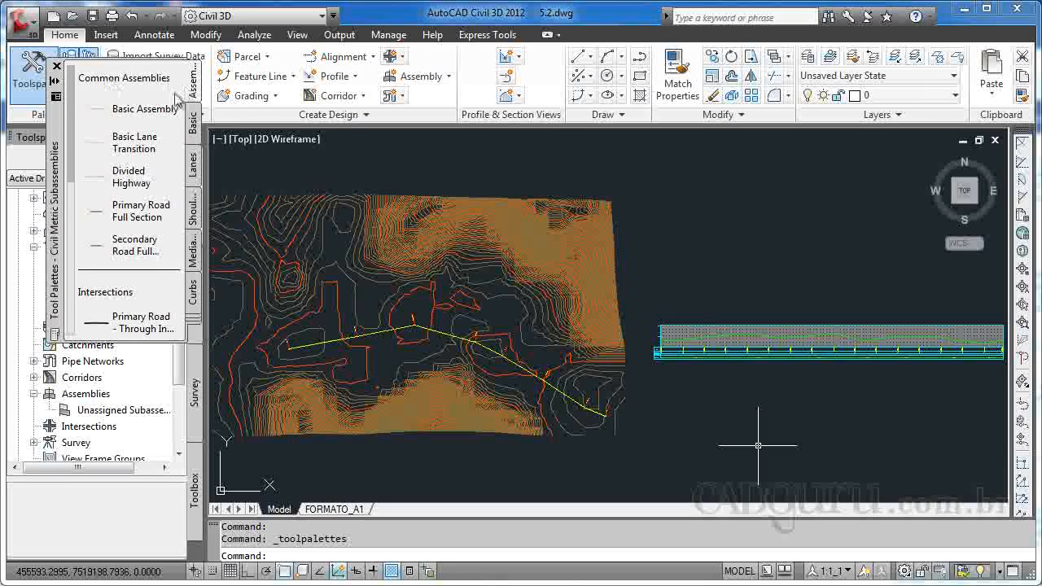
click(143, 214)
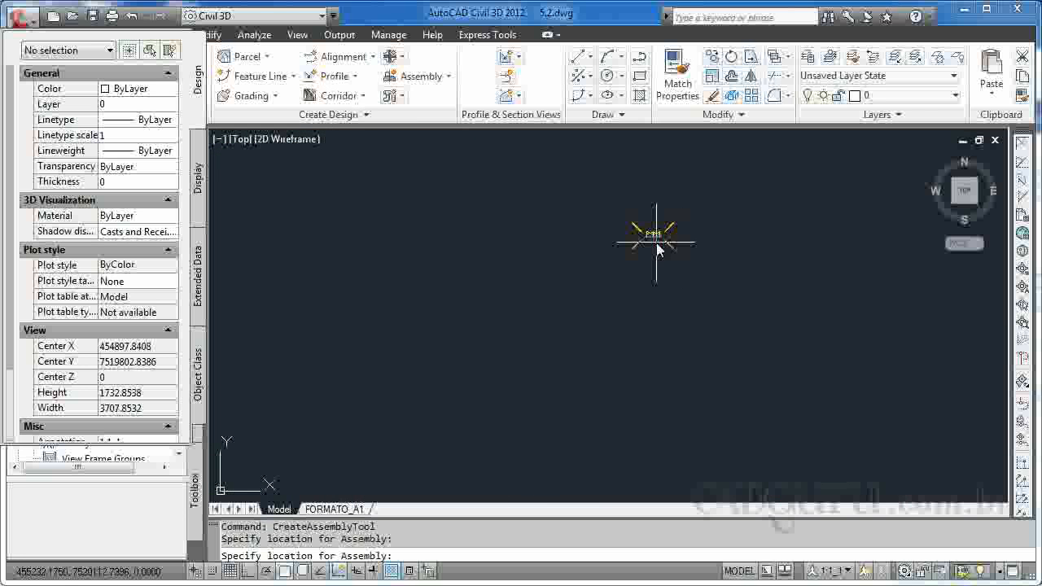
scroll(658, 249, up, 10)
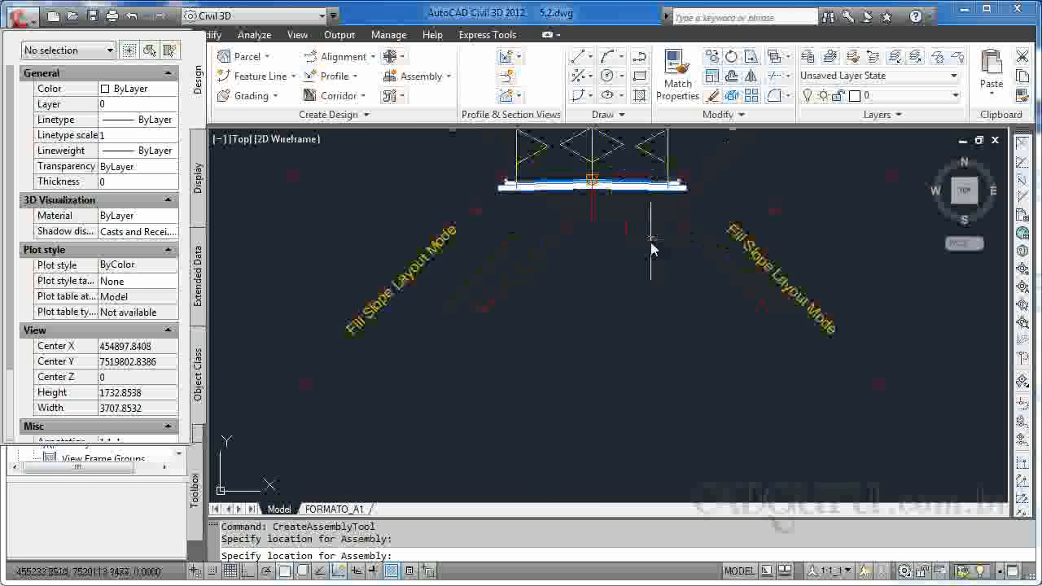
scroll(508, 202, up, 5)
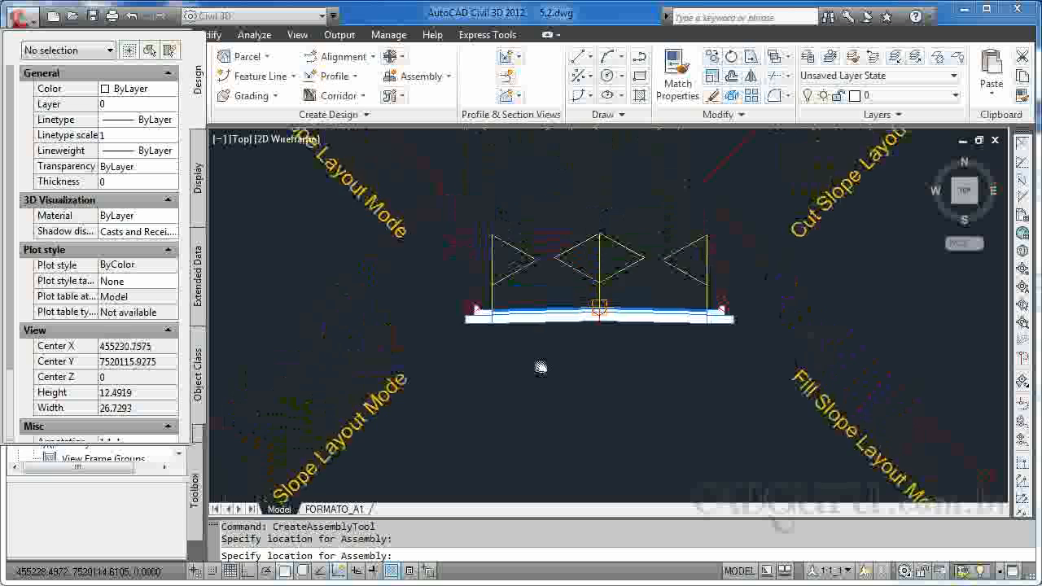
key(Escape)
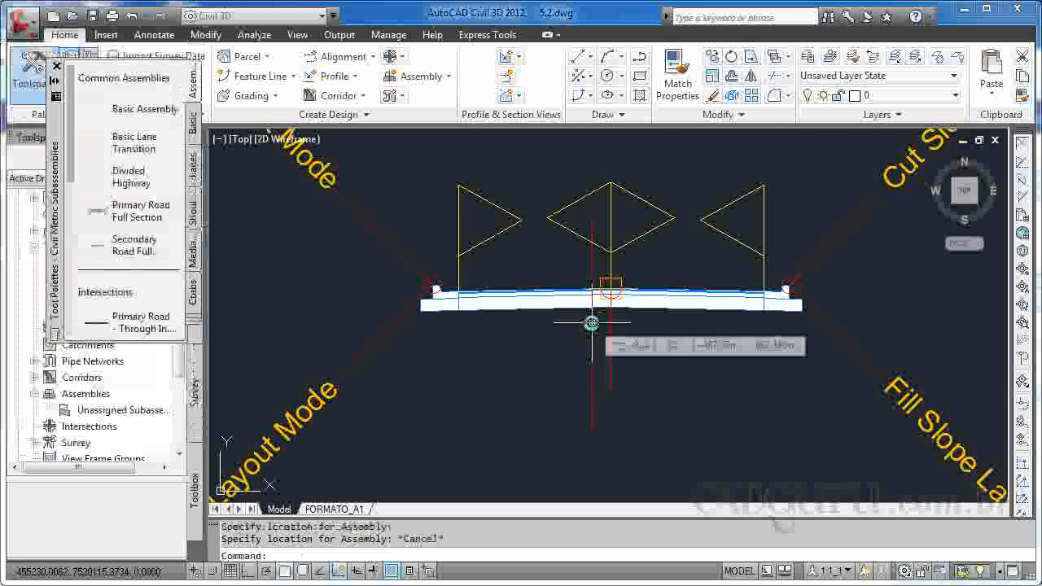
Step: Examine the inserted road section's slopes, lanes and curbs, including the right lane's pavement layers and edges
scroll(591, 323, down, 6)
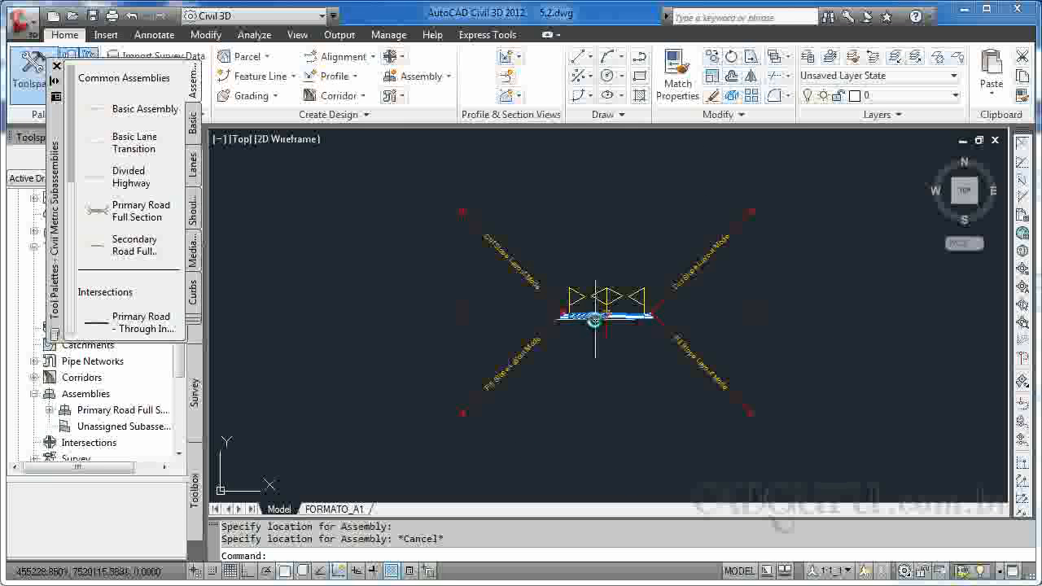
scroll(609, 322, up, 8)
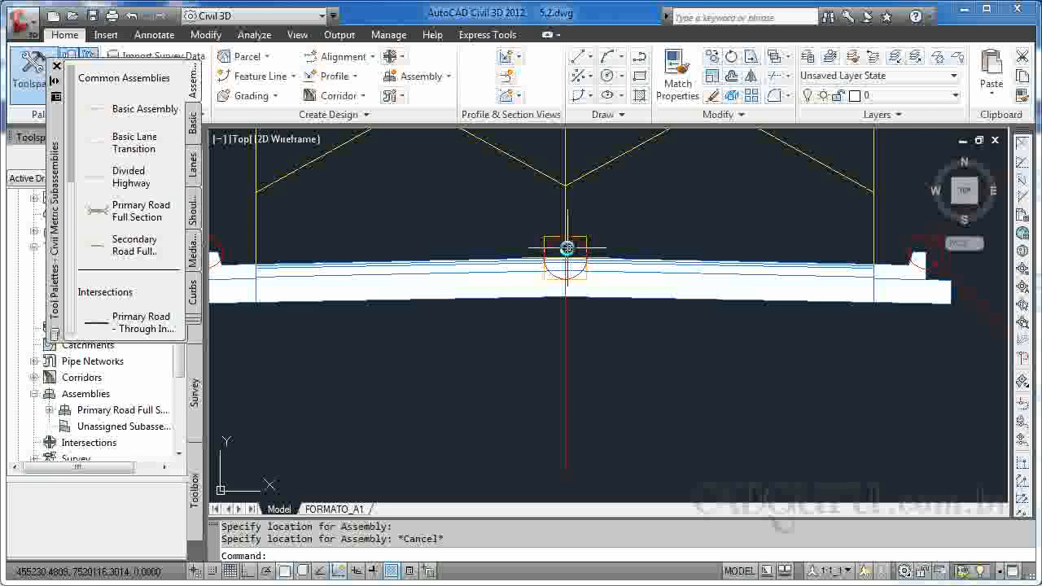
click(653, 285)
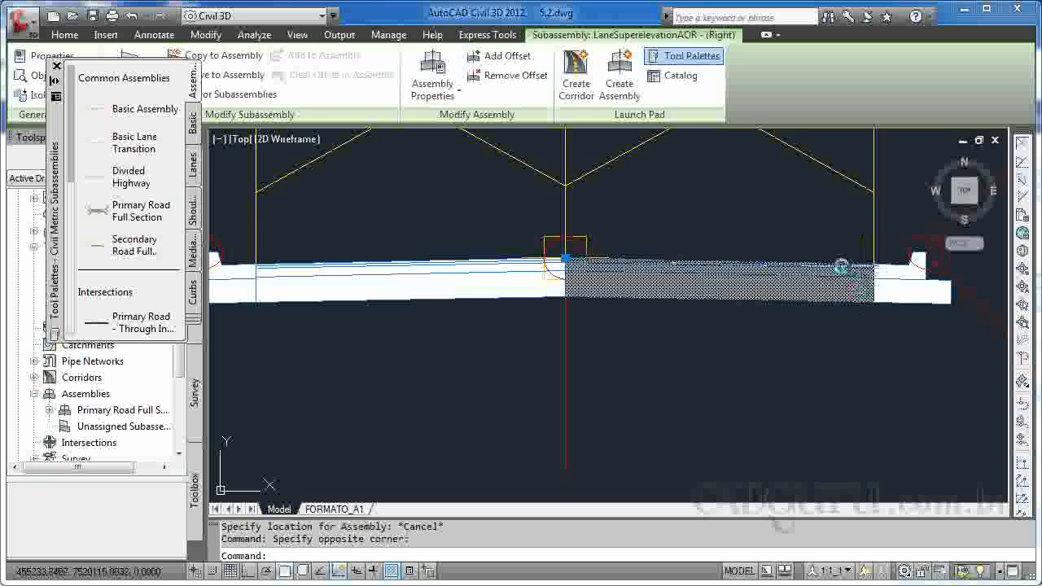
scroll(574, 259, up, 8)
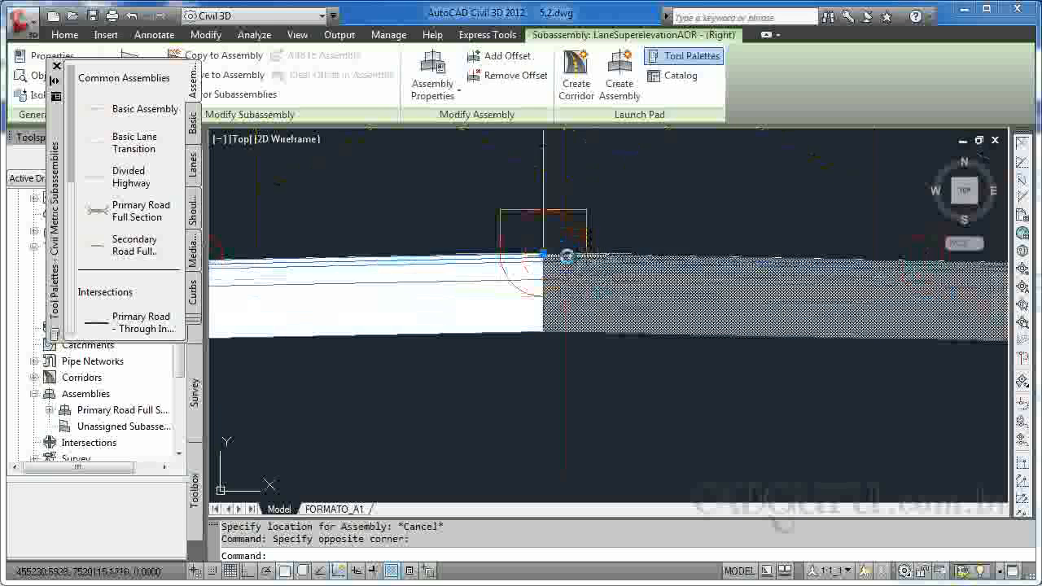
scroll(526, 254, down, 5)
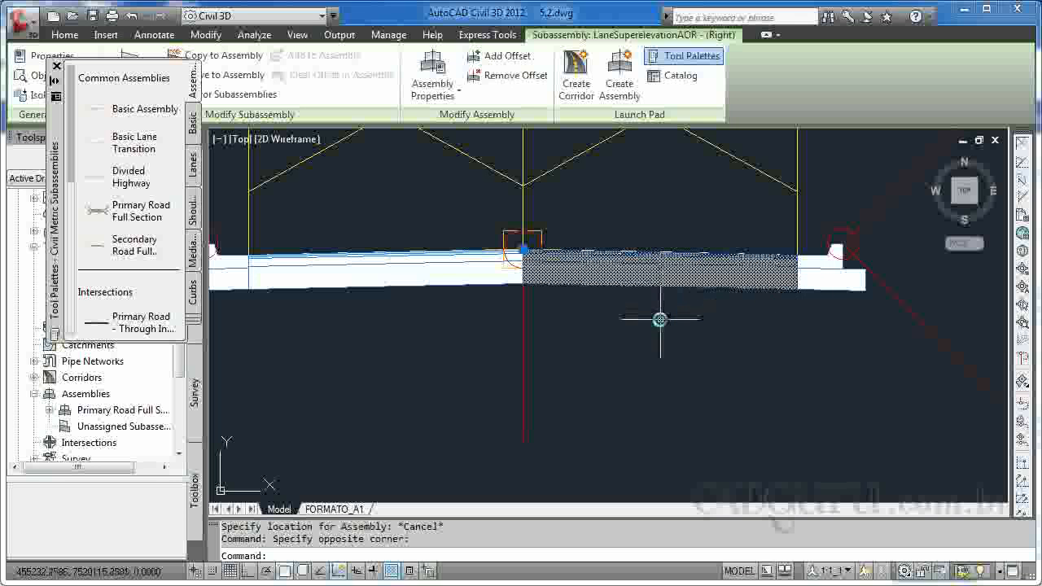
scroll(660, 320, up, 8)
scroll(275, 249, down, 7)
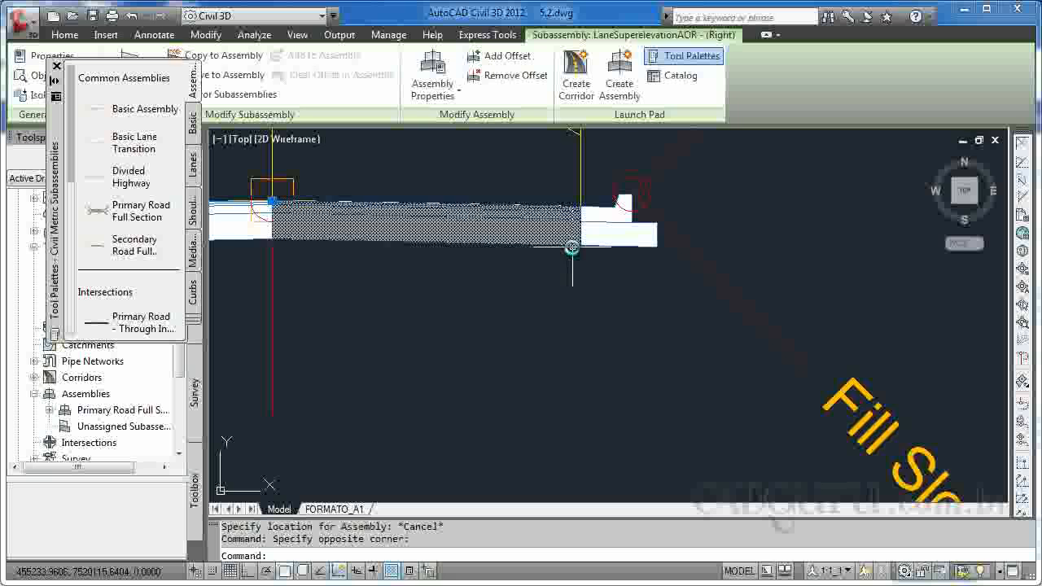
scroll(395, 244, up, 5)
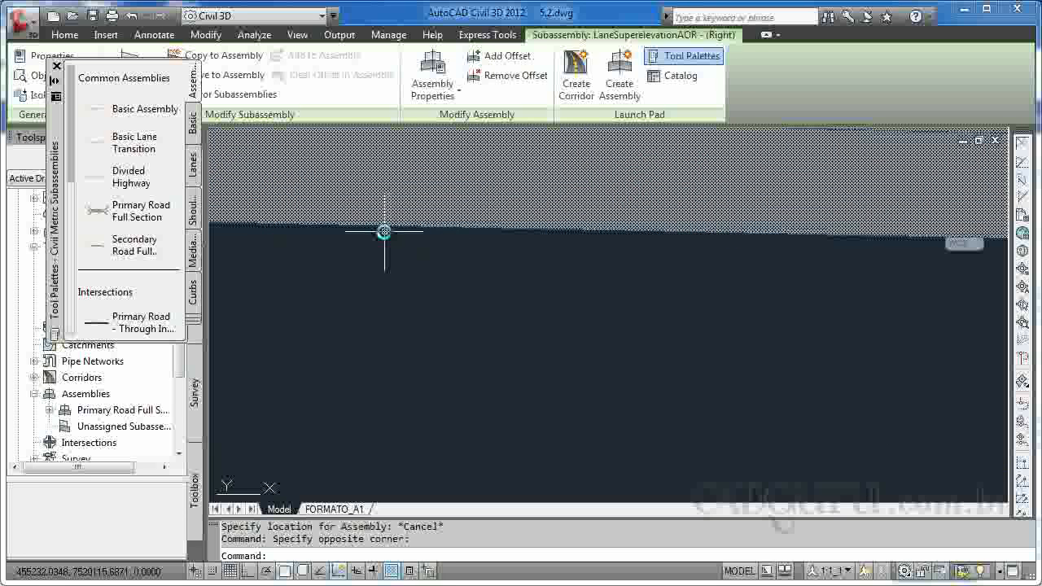
scroll(384, 231, down, 4)
middle_drag(411, 267, 599, 289)
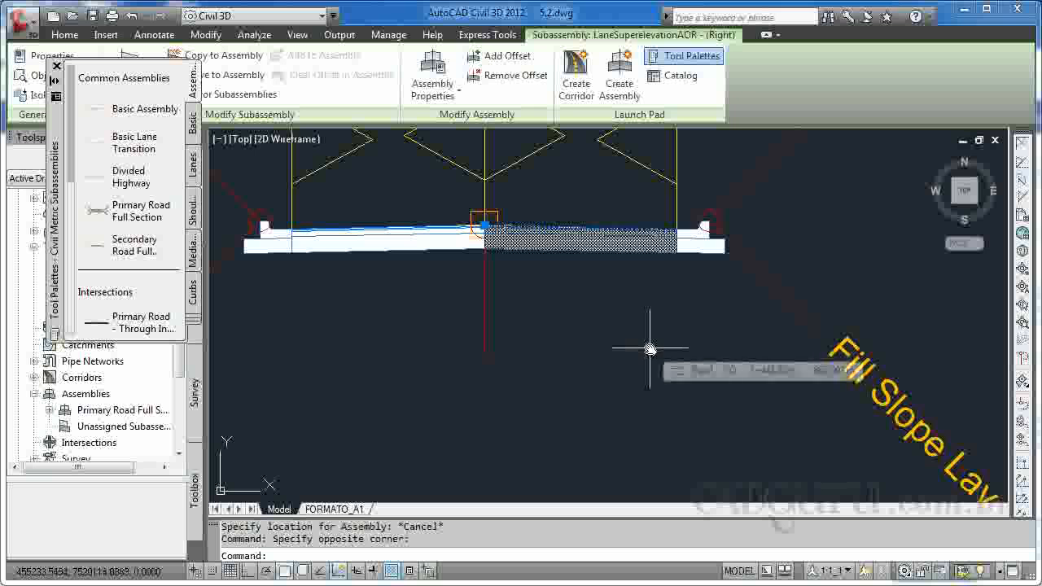
scroll(652, 362, down, 8)
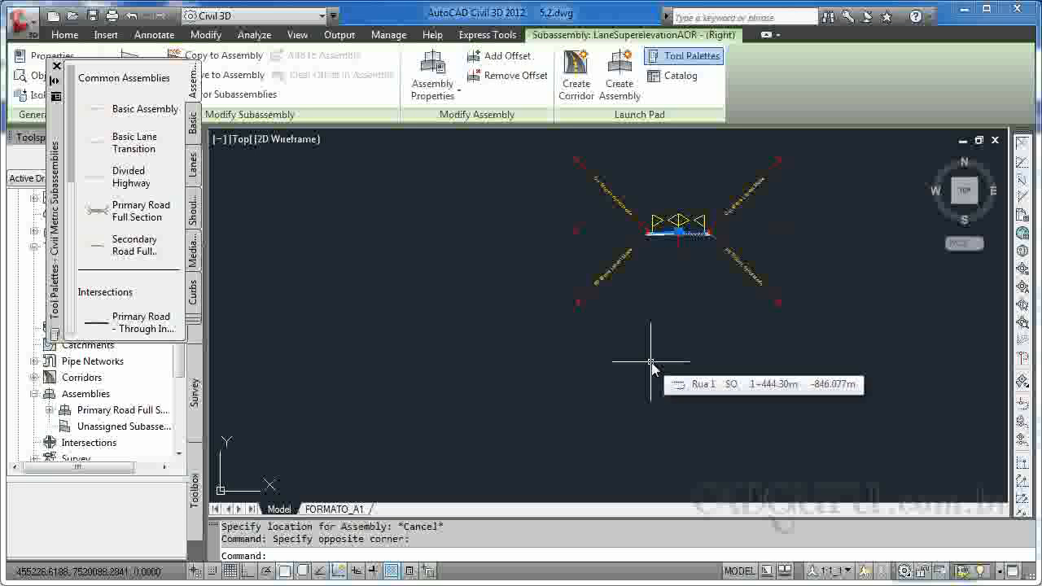
Step: Close the subassembly tool palettes and delete the whole Primary Road Full Section assembly
click(57, 66)
scroll(585, 228, down, 3)
click(549, 190)
click(702, 301)
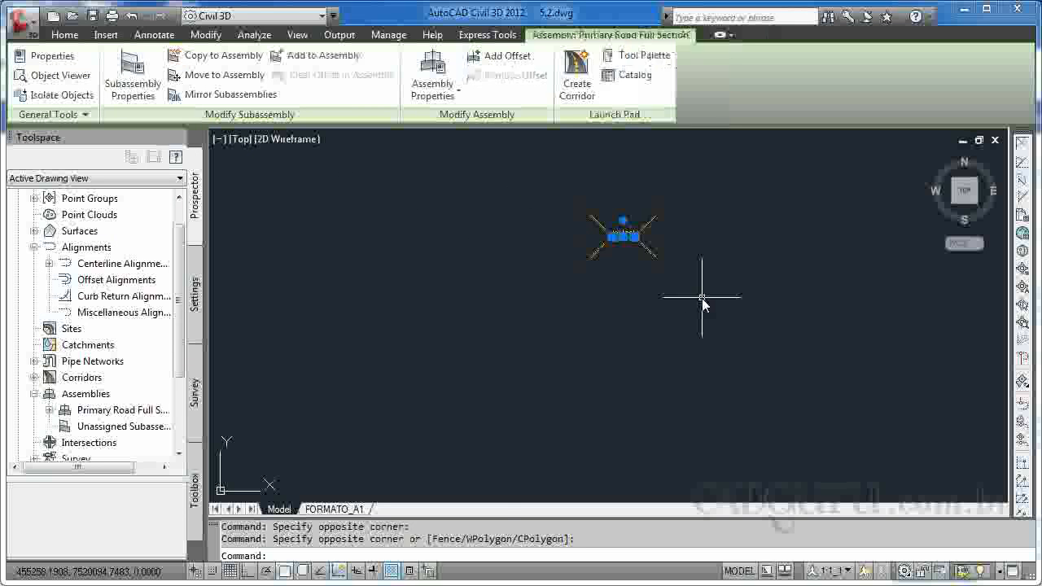
key(Delete)
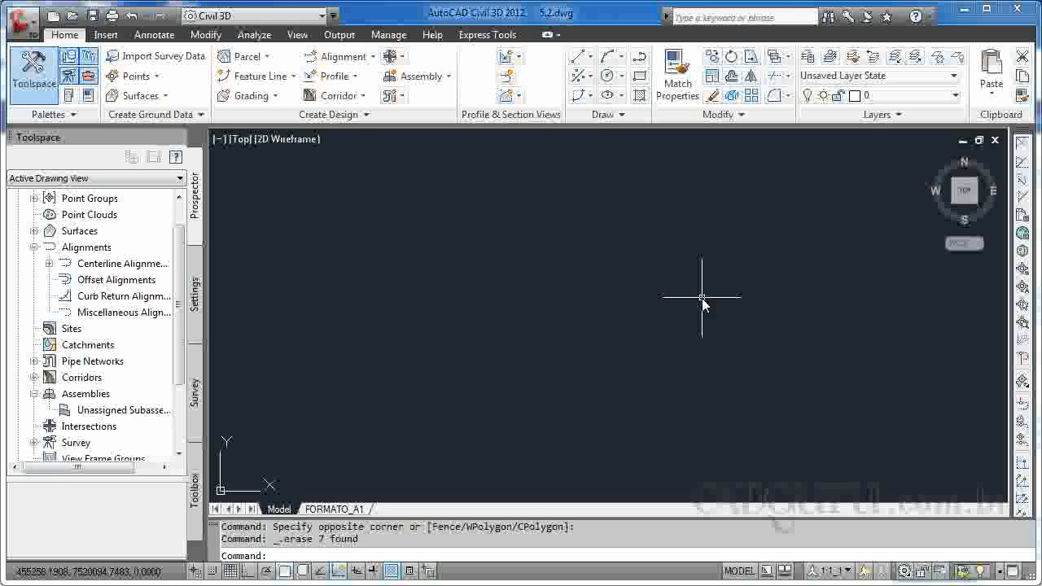
Step: Create an assembly named "Seção tipo" with description "Seção tipo criada por Cadguru" and type Other, and place its baseline in the empty drawing area
click(449, 77)
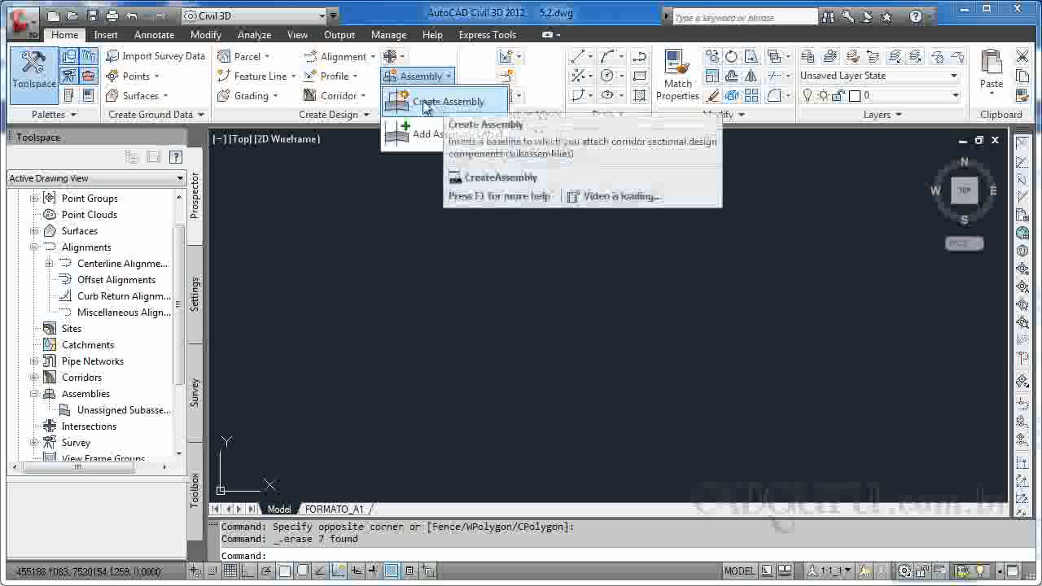
click(425, 106)
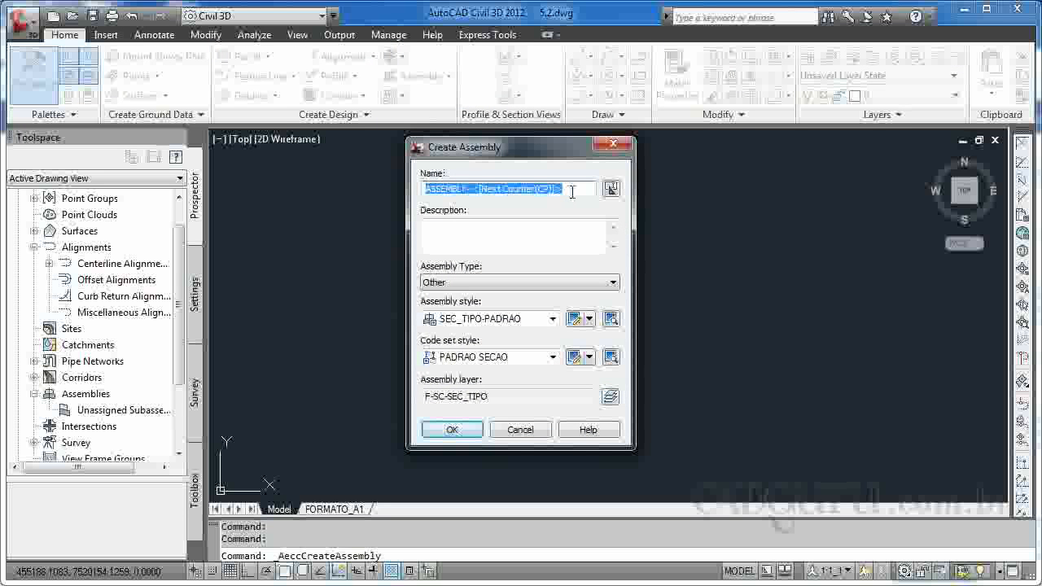
text(Seção tipo)
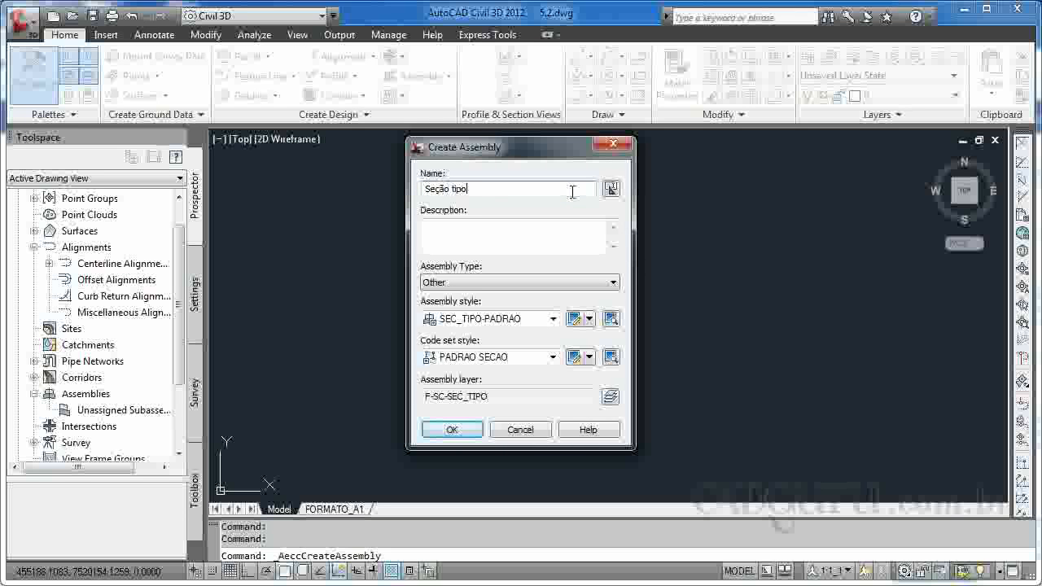
click(570, 238)
text(Seção tipo criada por Cadguru)
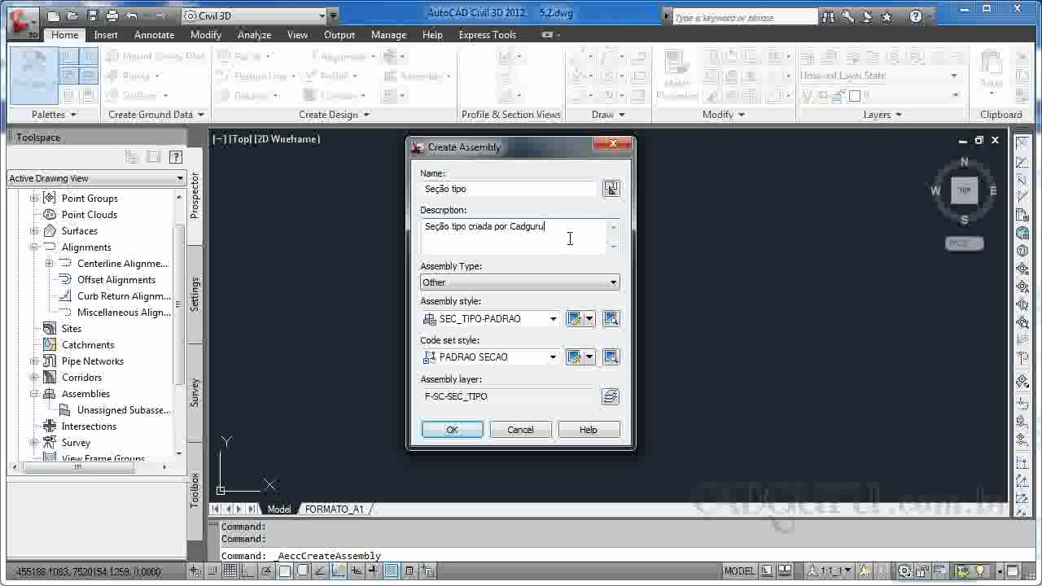
click(491, 285)
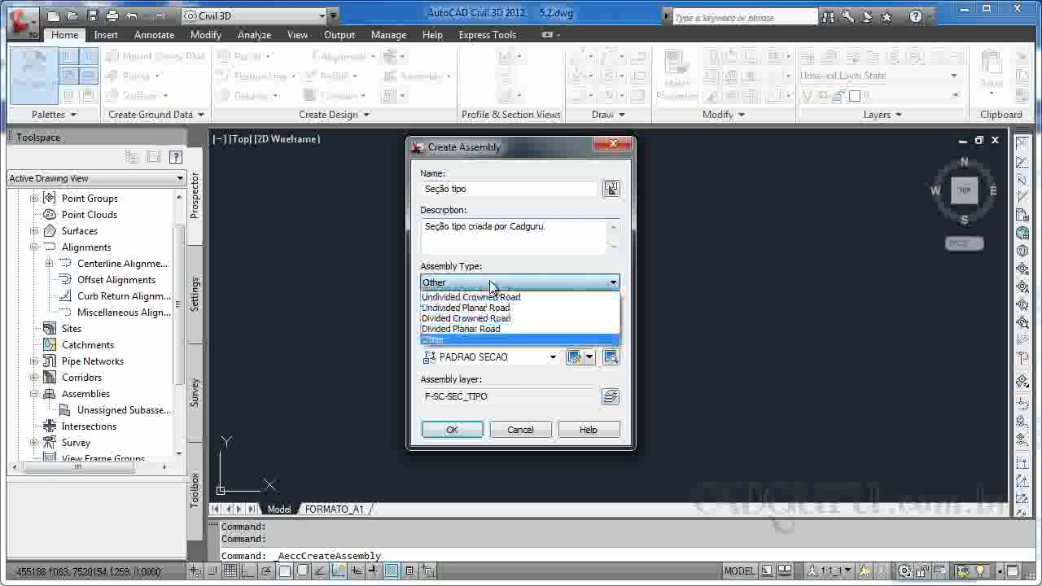
click(448, 341)
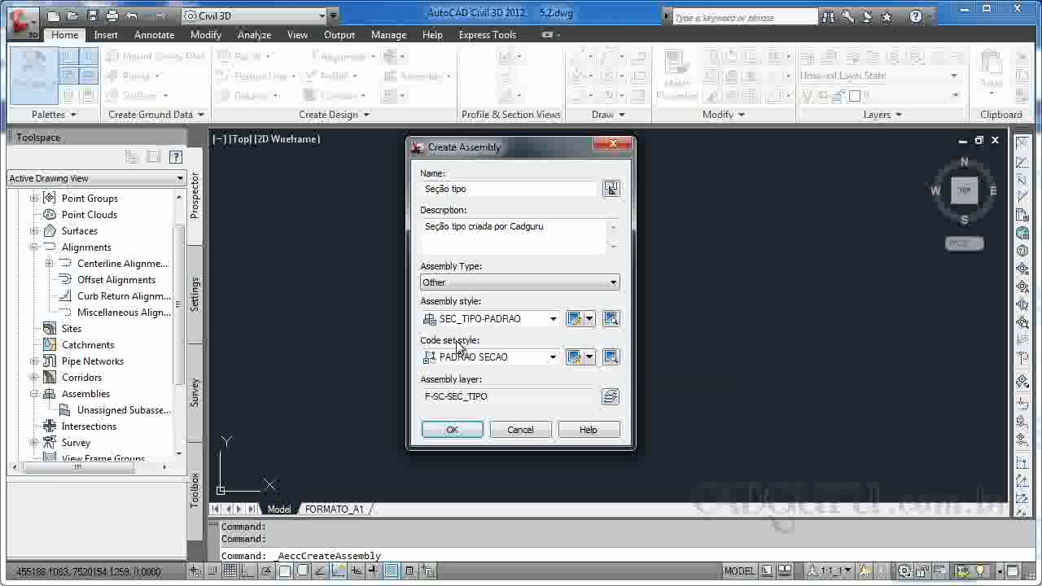
click(467, 428)
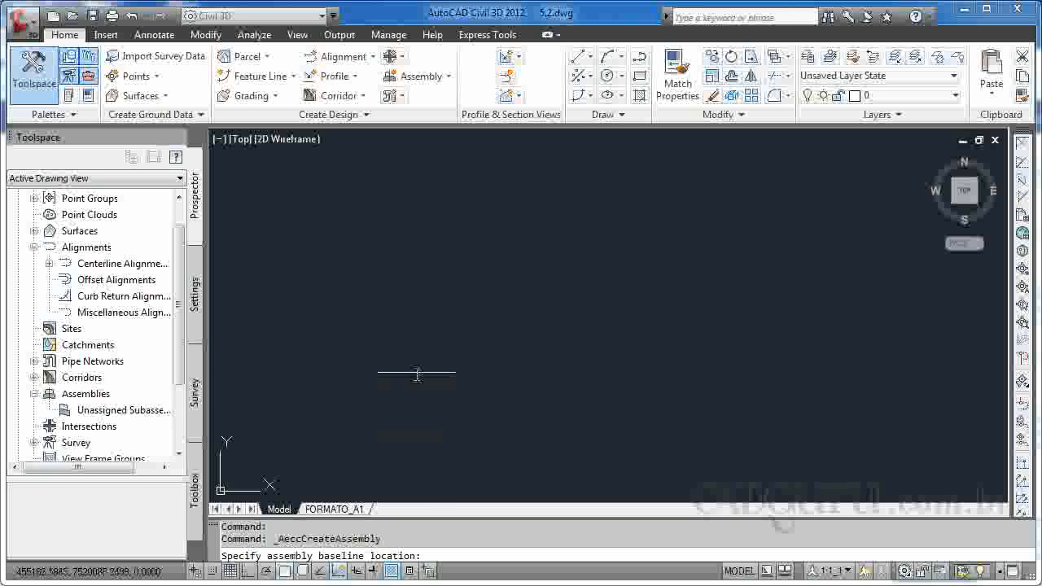
click(435, 268)
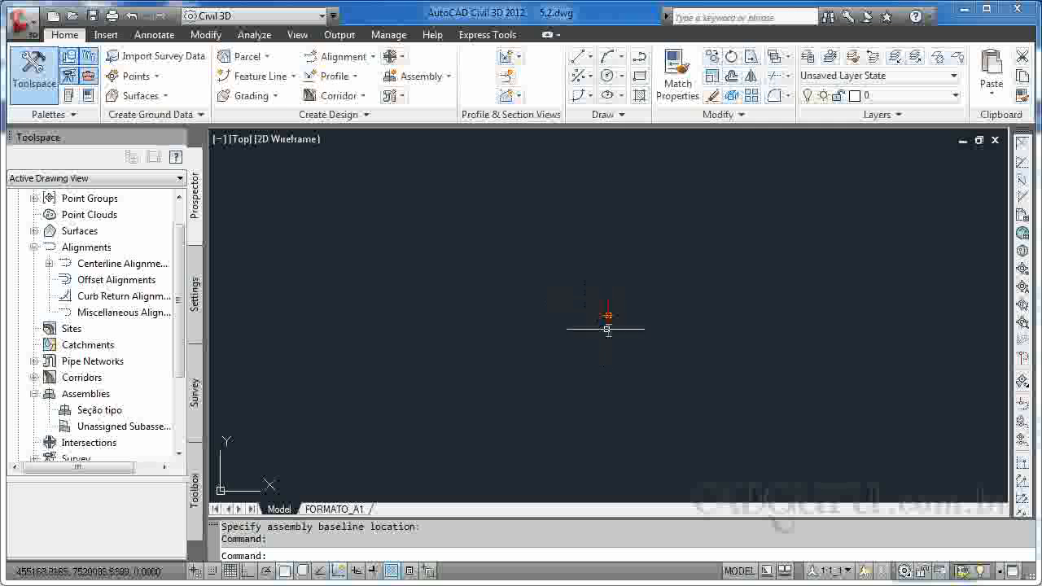
Step: Attach a left-side BasicLane from the metric basic subassemblies to the Seção tipo baseline, keeping its default parameters
scroll(611, 317, up, 4)
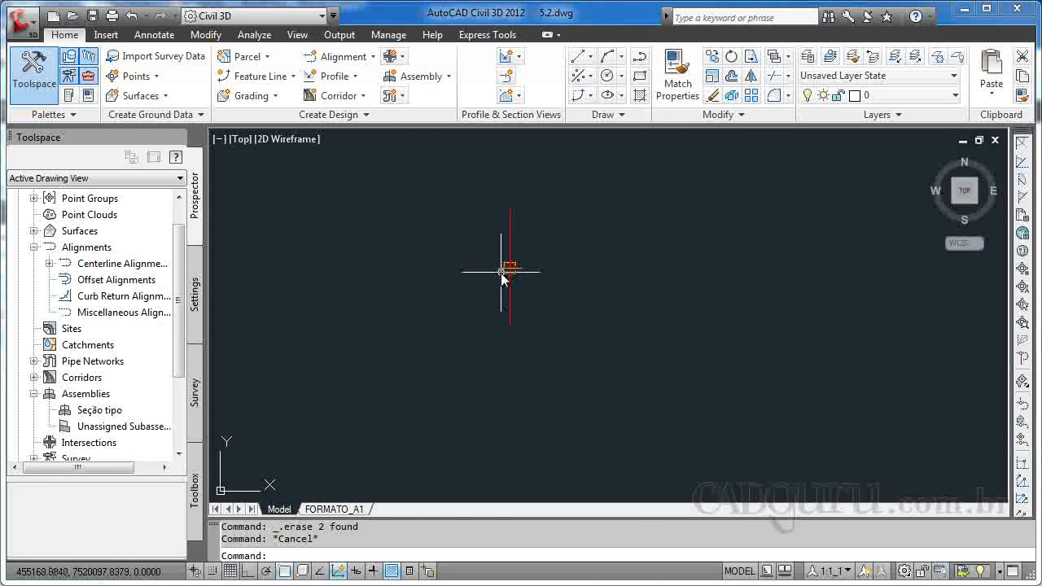
click(70, 96)
click(193, 124)
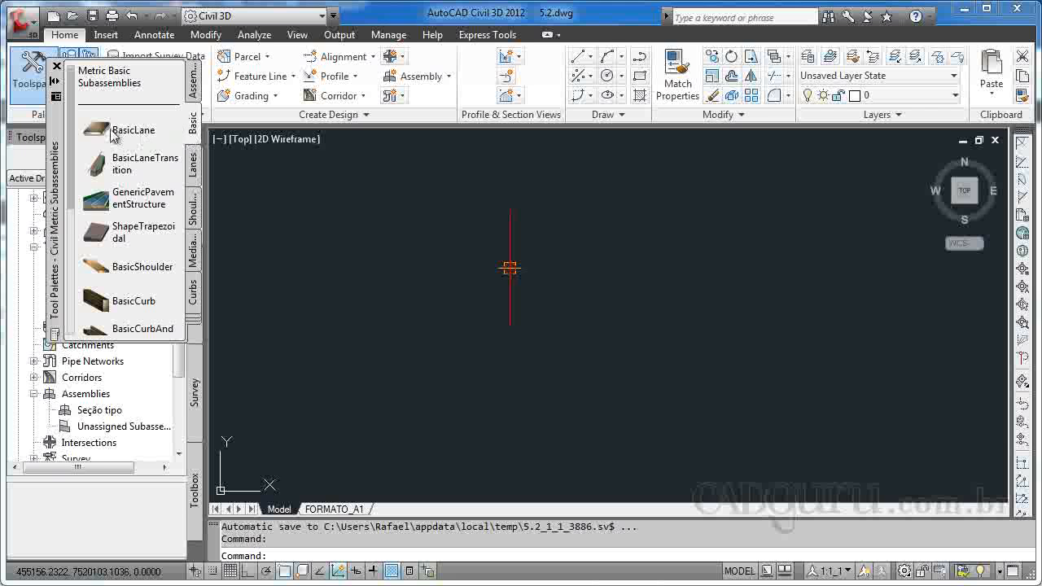
drag(76, 122, 97, 111)
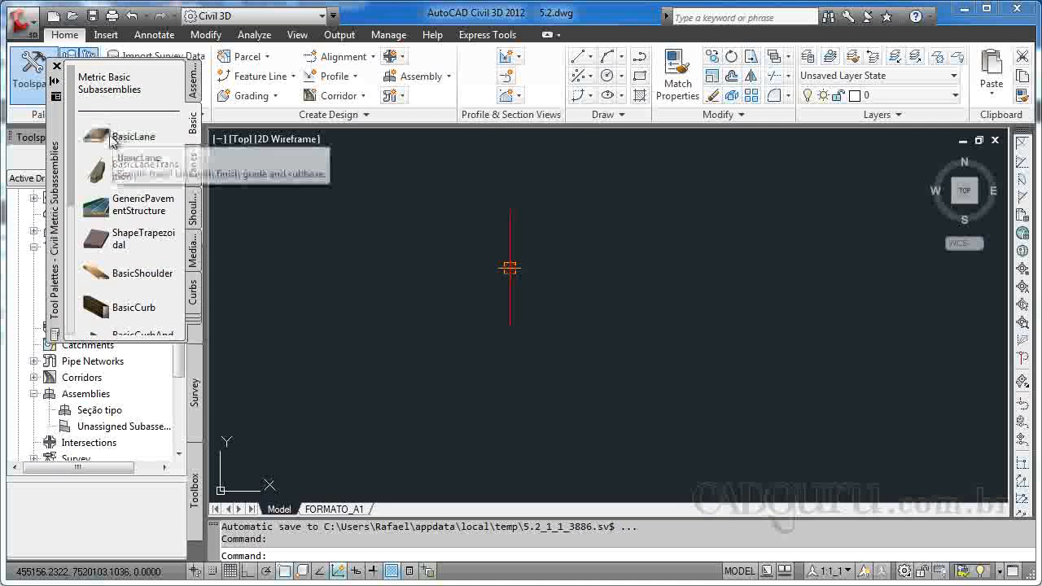
click(114, 134)
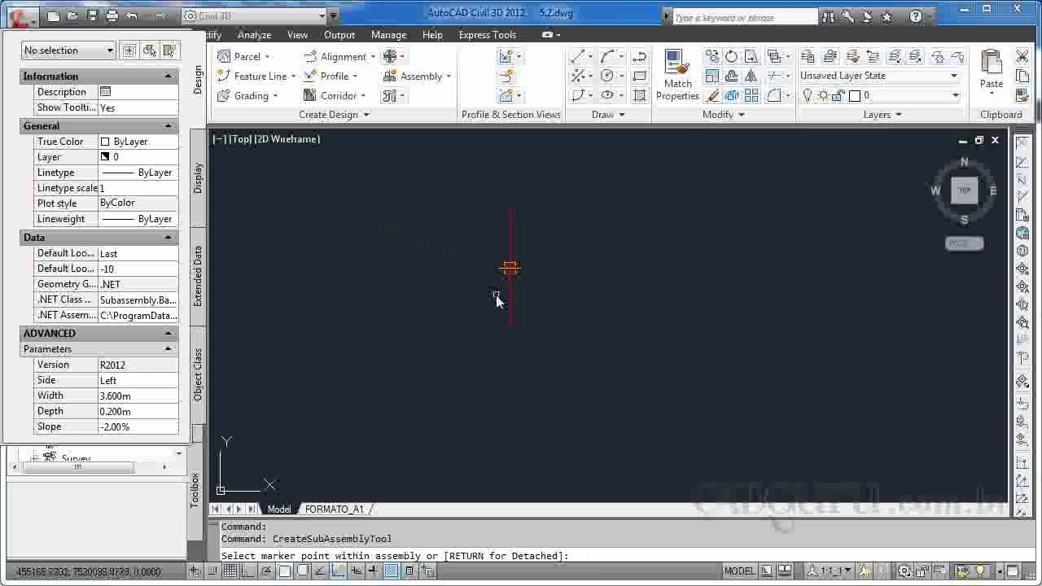
click(513, 300)
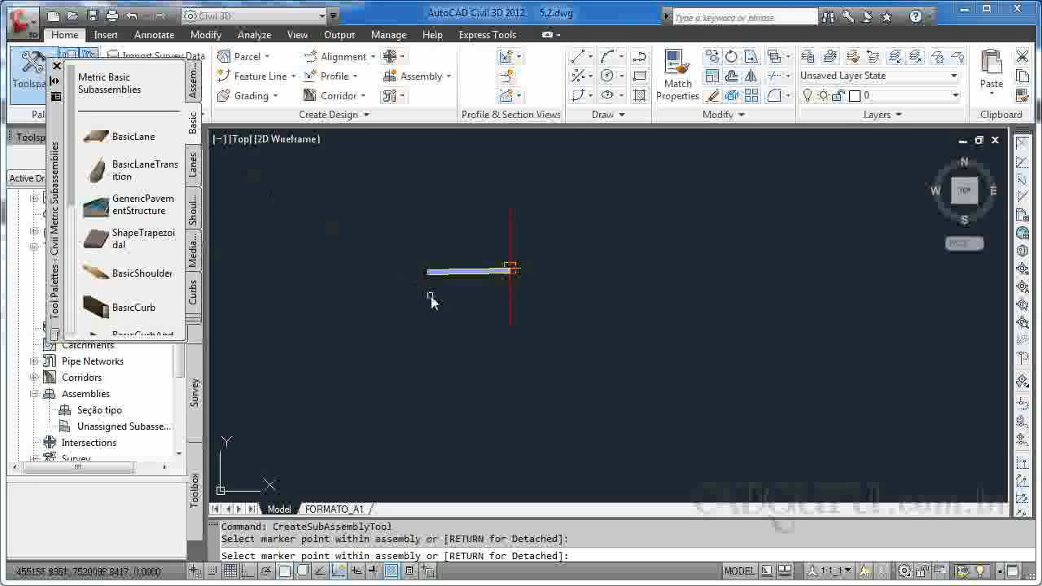
key(Escape)
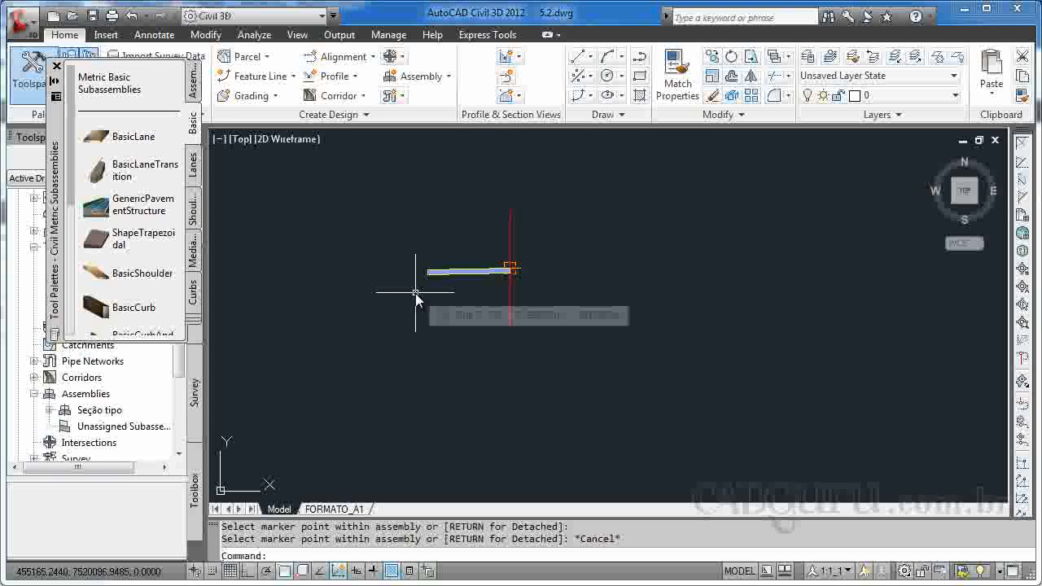
Step: Open the properties of the left BasicLane and examine its width, depth and slope parameters
text(pr)
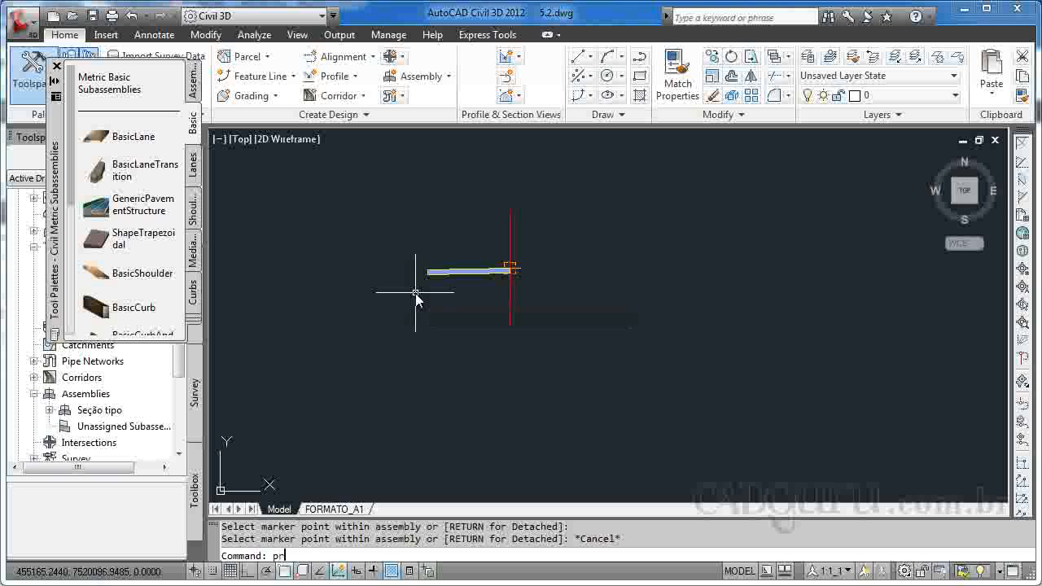
key(Return)
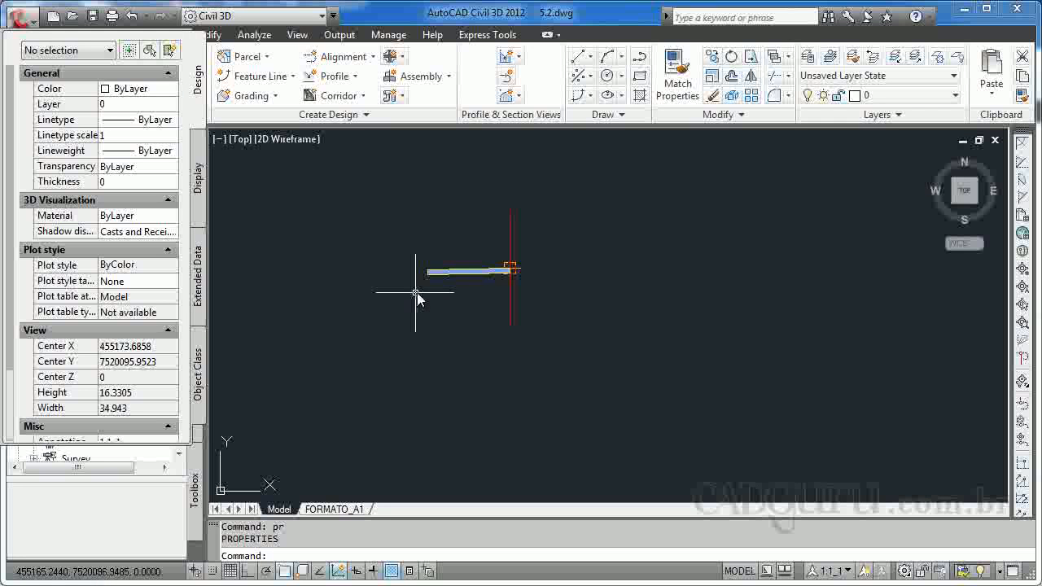
click(452, 270)
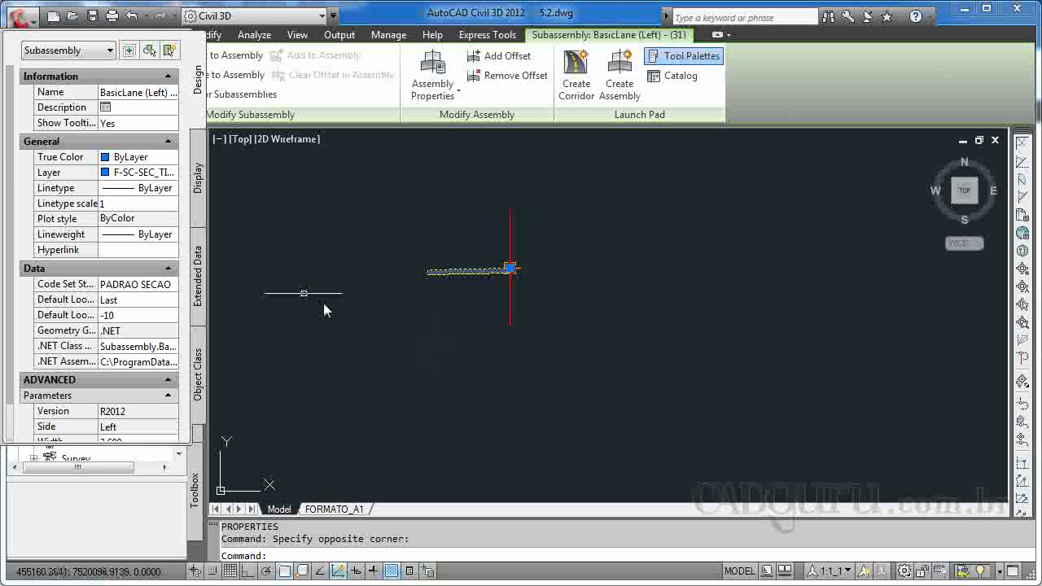
scroll(10, 173, down, 3)
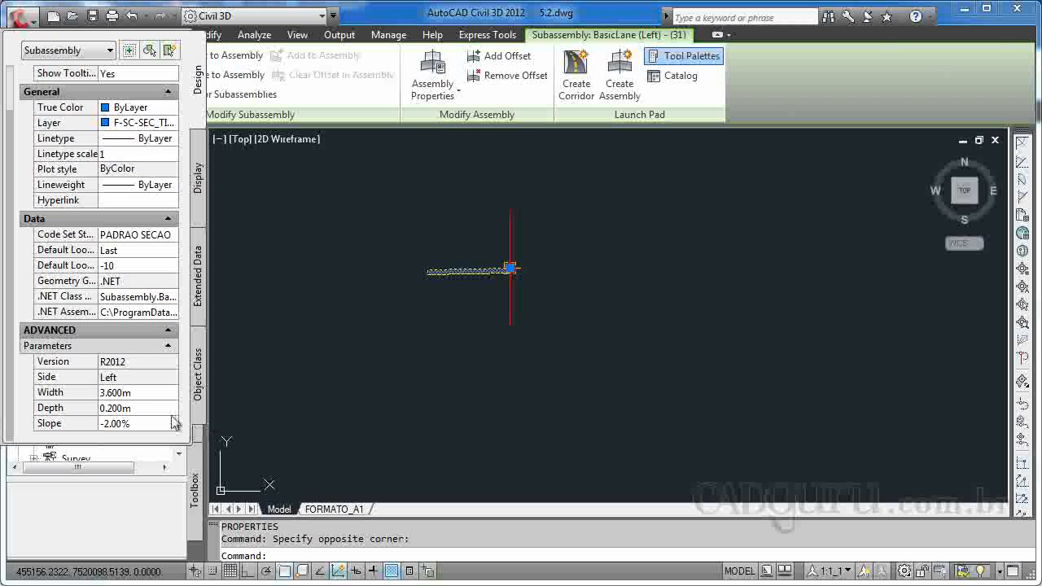
Step: Set the left BasicLane's width to 4 m and its depth to 0.5 m, then deselect it
click(151, 394)
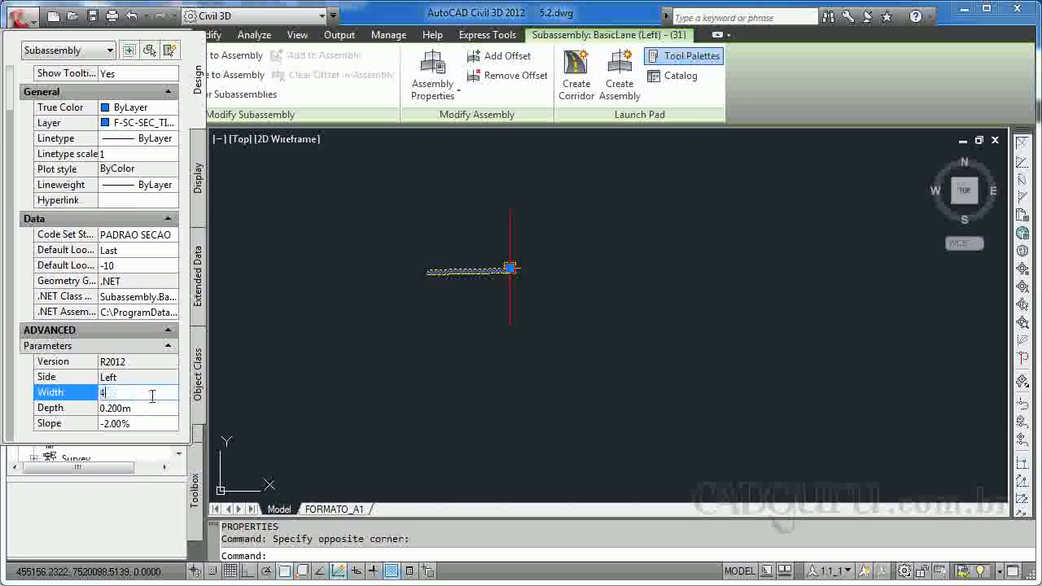
text(4)
click(154, 404)
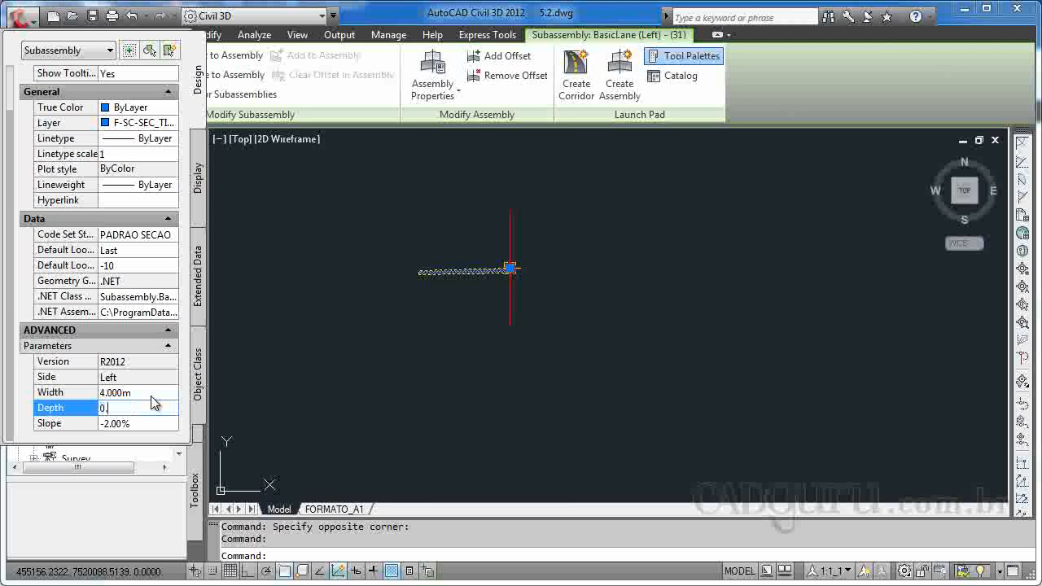
key(Tab)
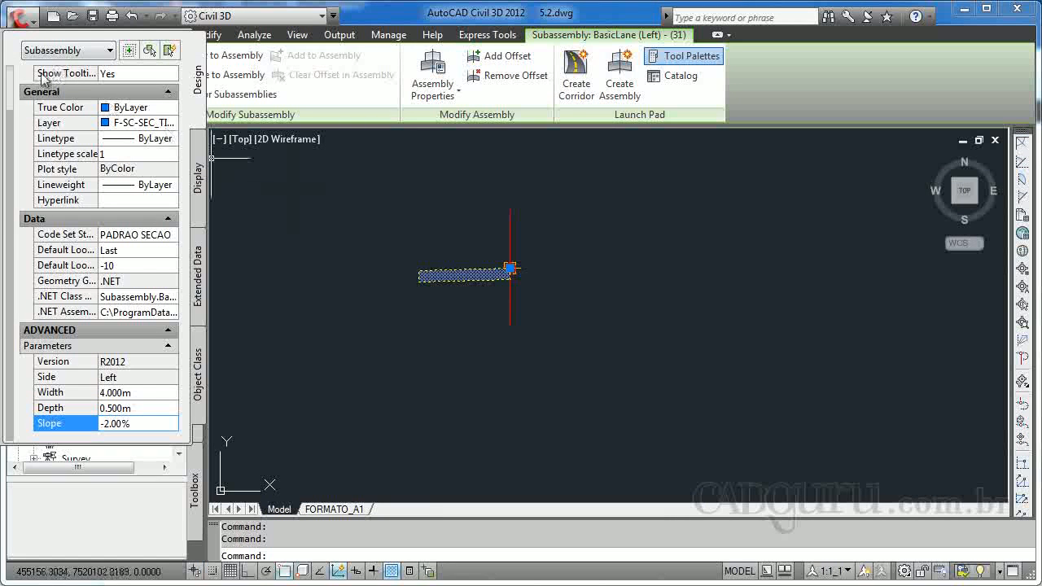
drag(3, 99, 50, 104)
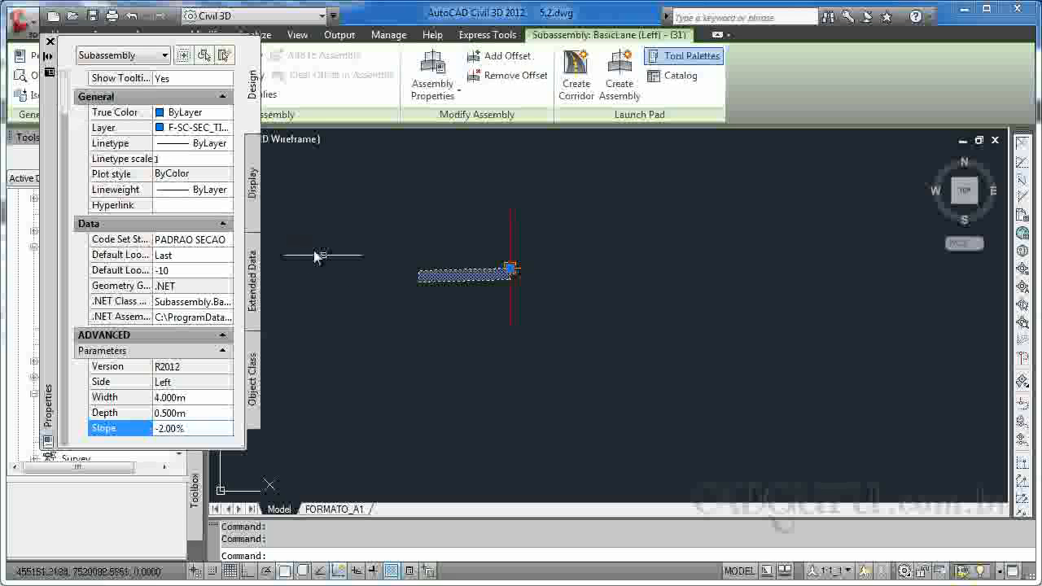
scroll(456, 303, up, 3)
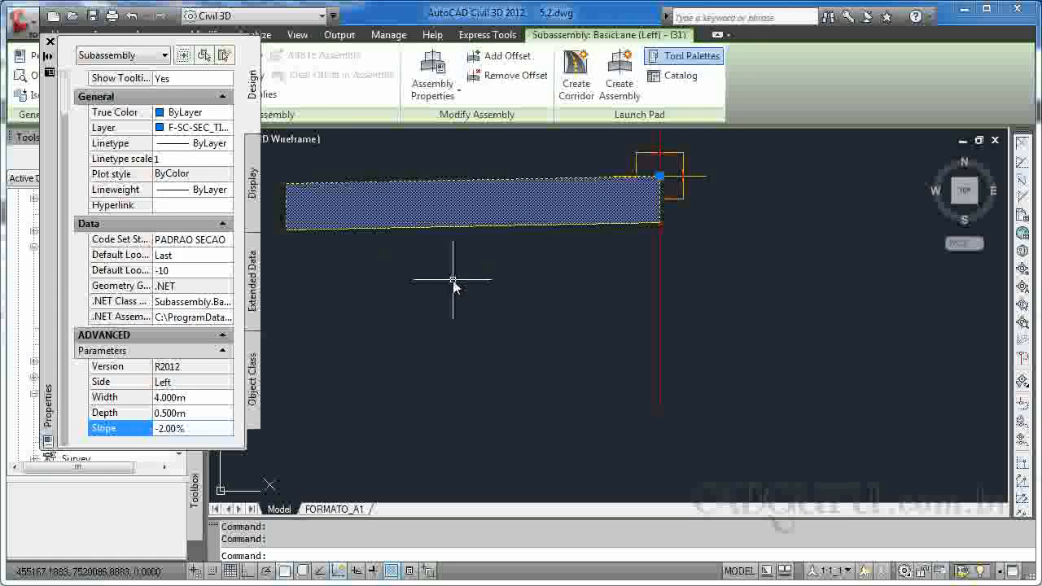
key(Escape)
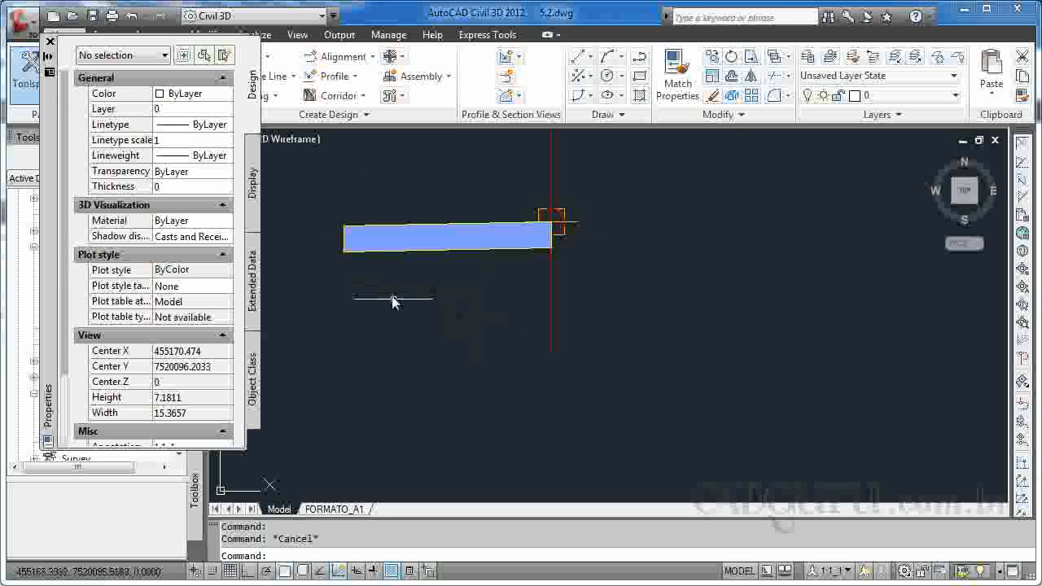
Step: Examine the left lane's profile and outer corner points up close, and close the object properties
middle_drag(417, 307, 493, 337)
scroll(480, 276, up, 4)
middle_drag(407, 263, 398, 265)
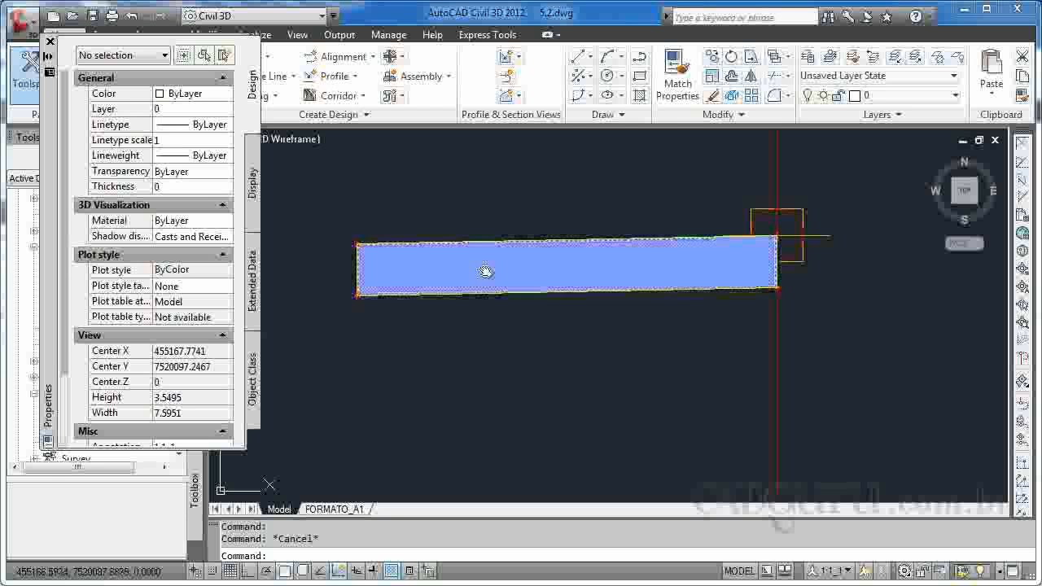
scroll(395, 240, up, 10)
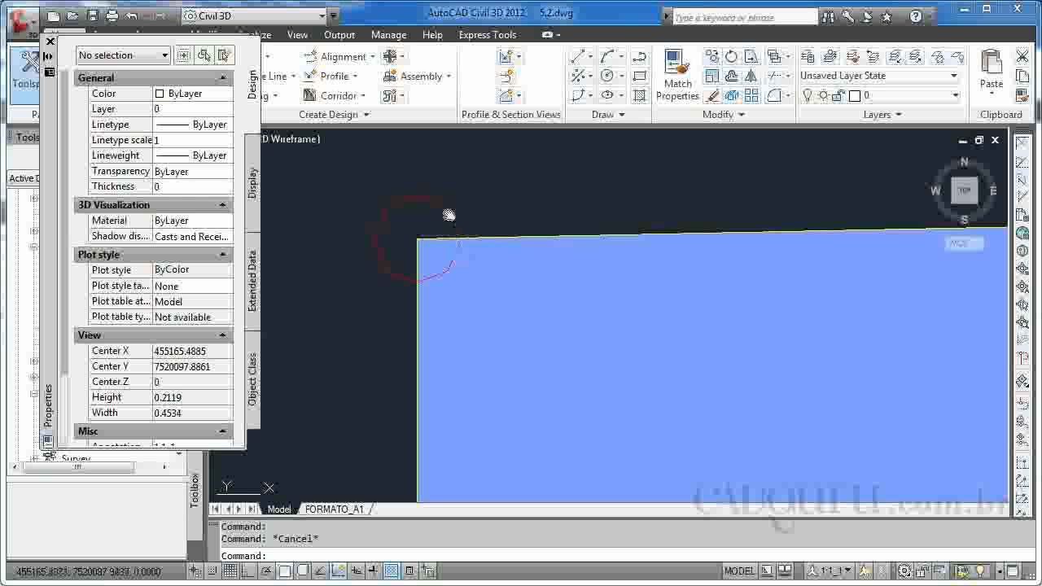
scroll(524, 236, down, 10)
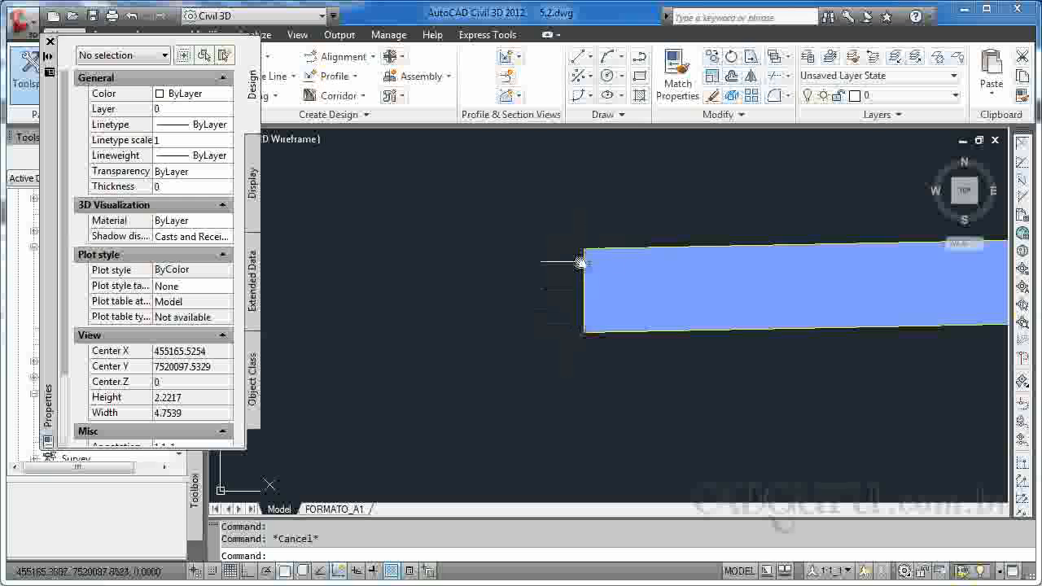
scroll(766, 303, down, 2)
mouse_move(782, 302)
middle_down()
mouse_move(673, 291)
mouse_move(582, 315)
middle_up()
scroll(672, 313, down, 2)
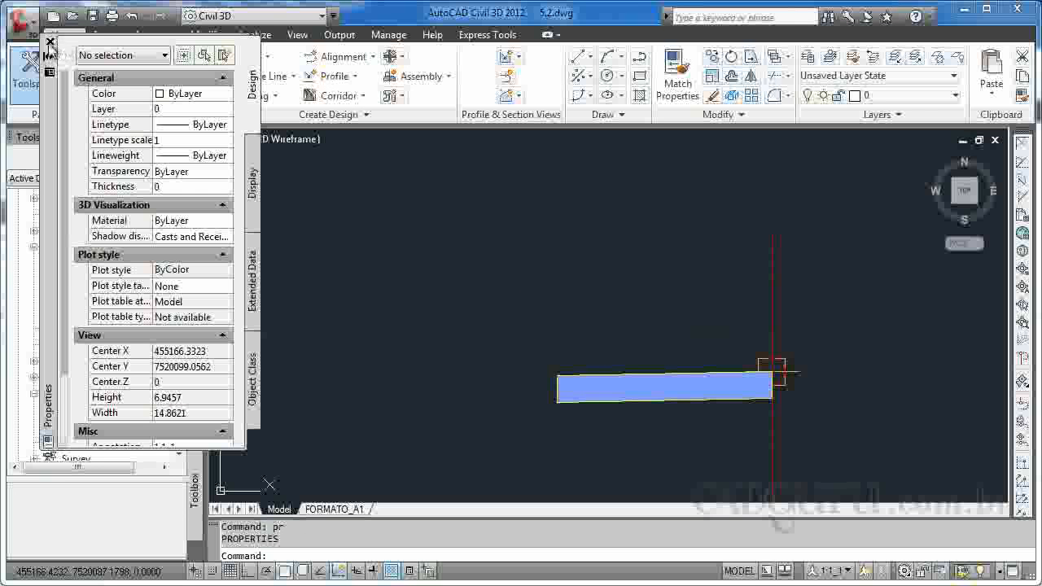
click(50, 41)
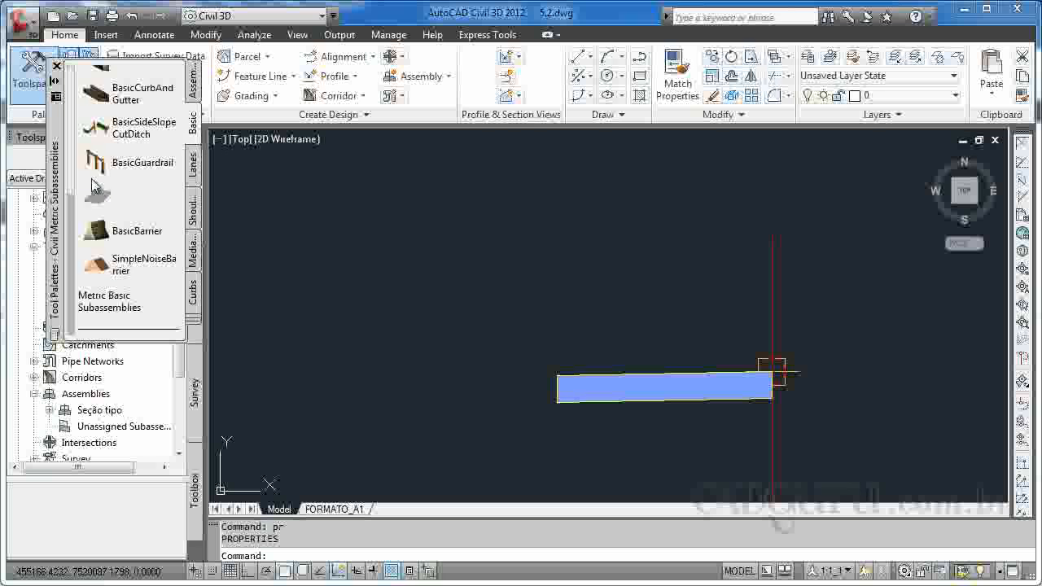
Step: Attach a left-side BasicShoulder with default parameters to the lane's lower outer corner point
scroll(78, 190, up, 2)
scroll(78, 190, up, 5)
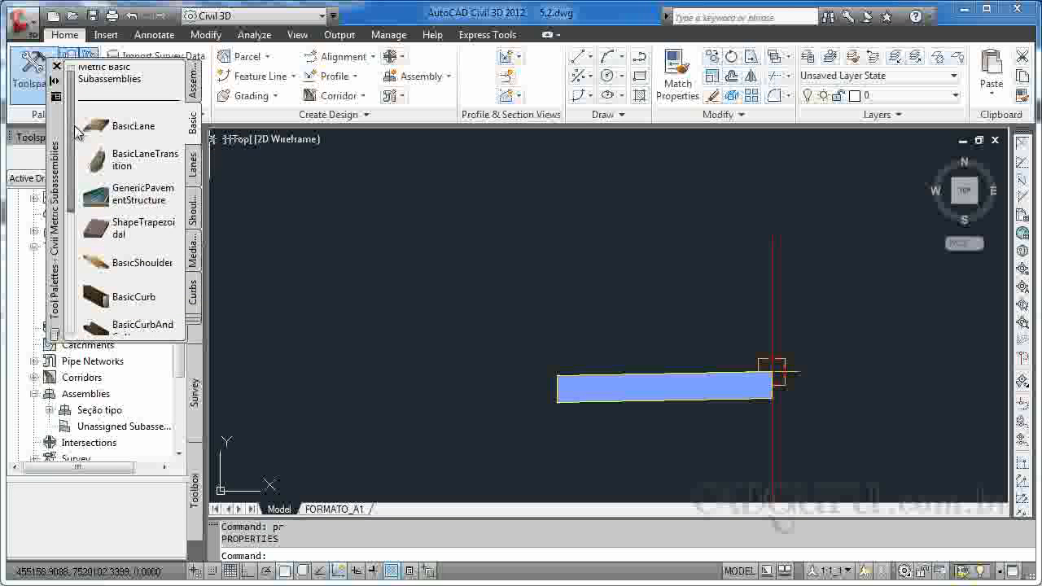
scroll(78, 131, down, 3)
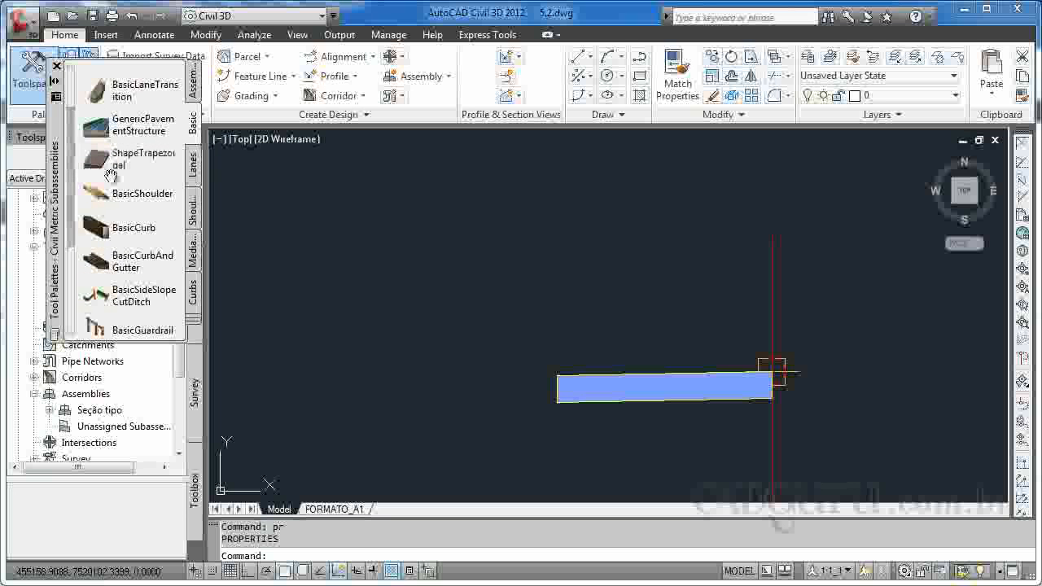
click(136, 198)
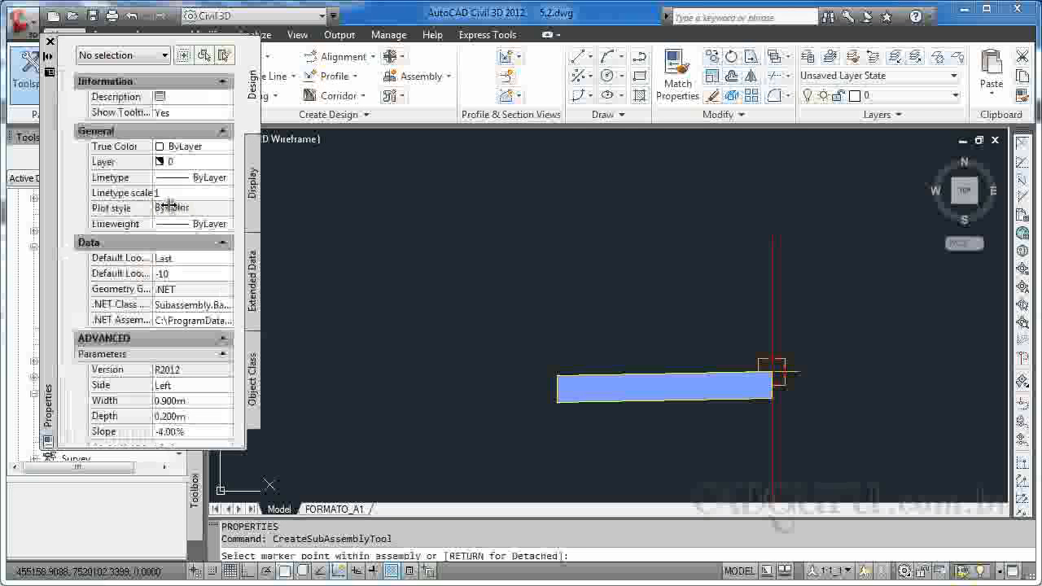
click(557, 403)
scroll(554, 424, up, 8)
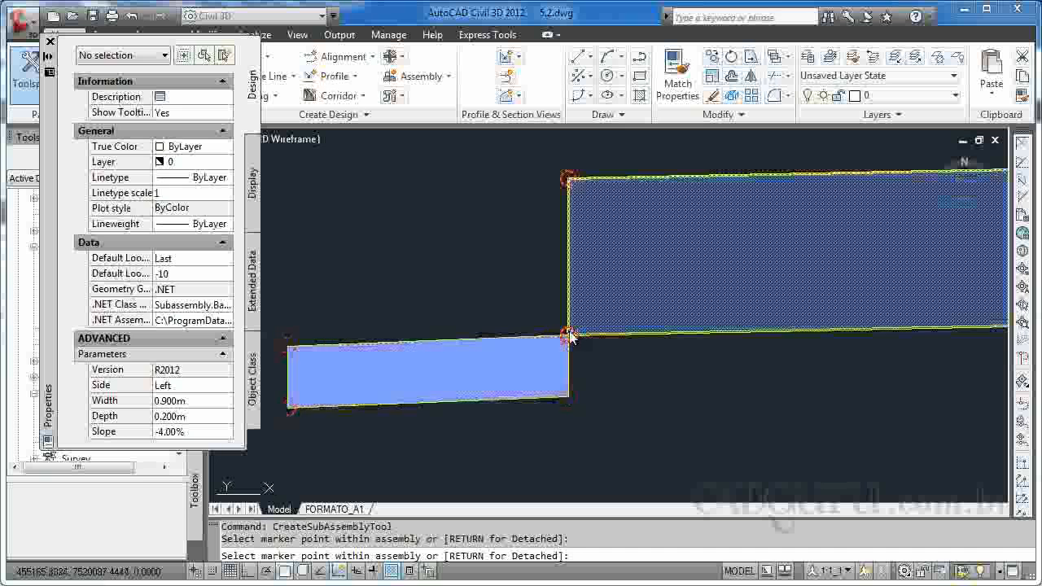
key(Escape)
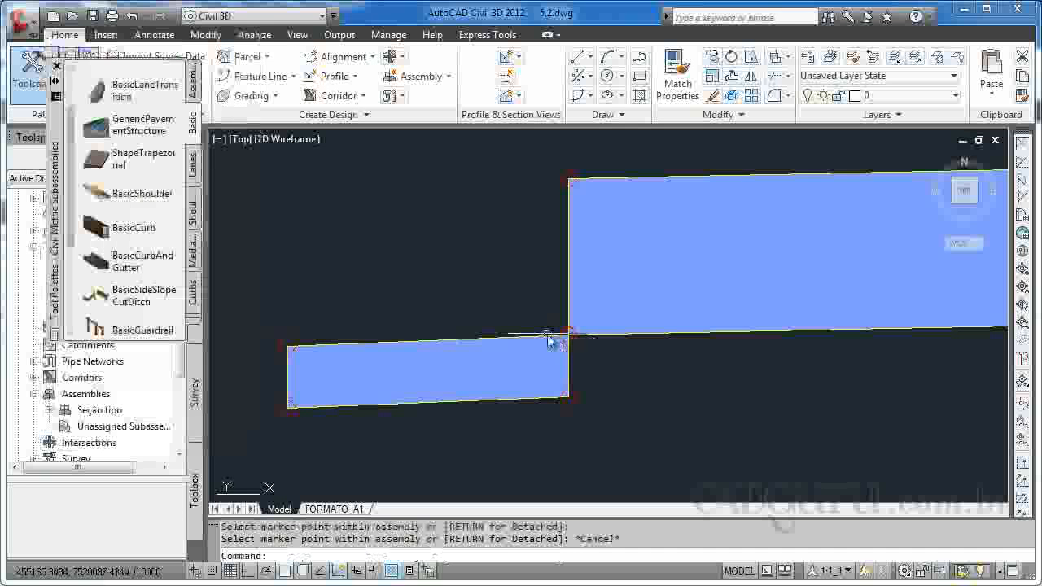
Step: Move the left shoulder up by its lower inner corner so its base lines up with the lane's lower outer corner
text(m)
key(Return)
click(500, 299)
click(454, 407)
key(Return)
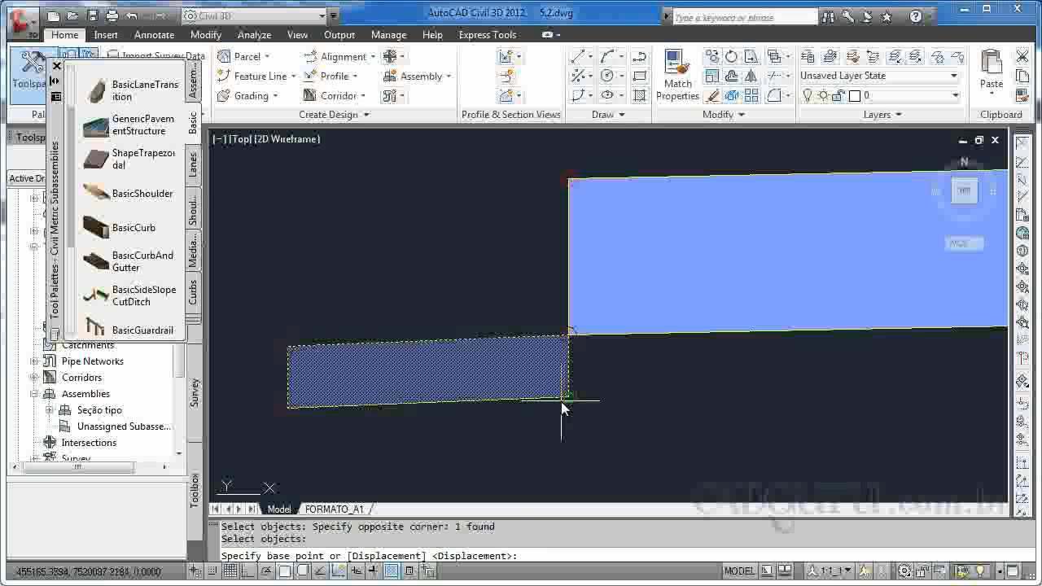
click(568, 398)
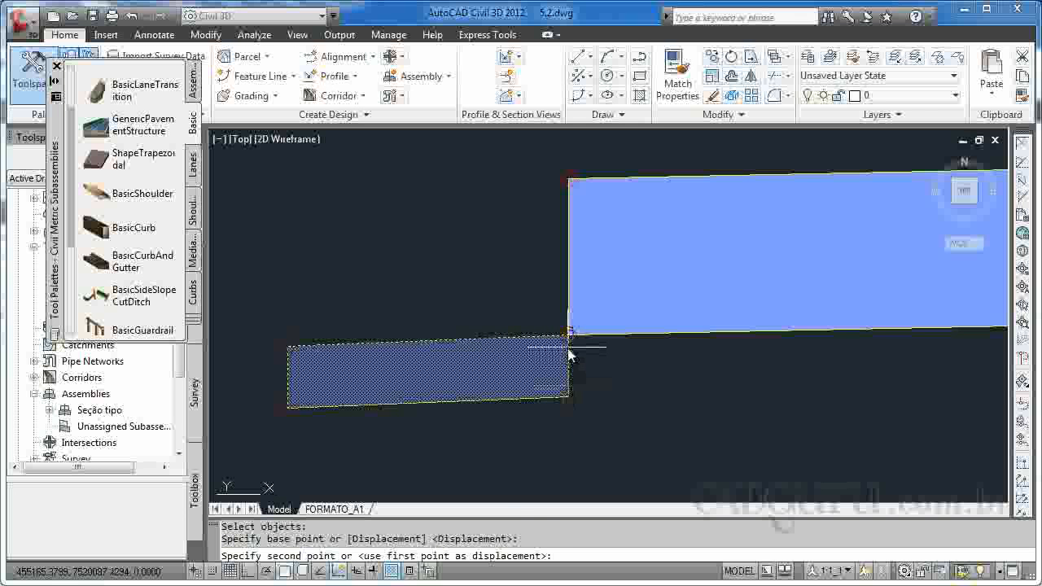
click(567, 355)
scroll(551, 407, down, 3)
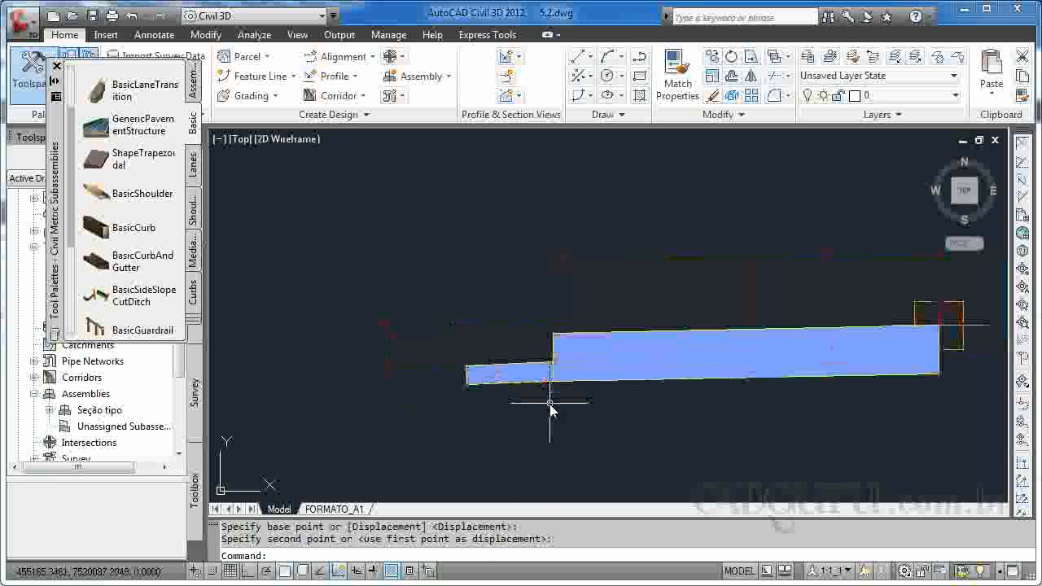
key(Escape)
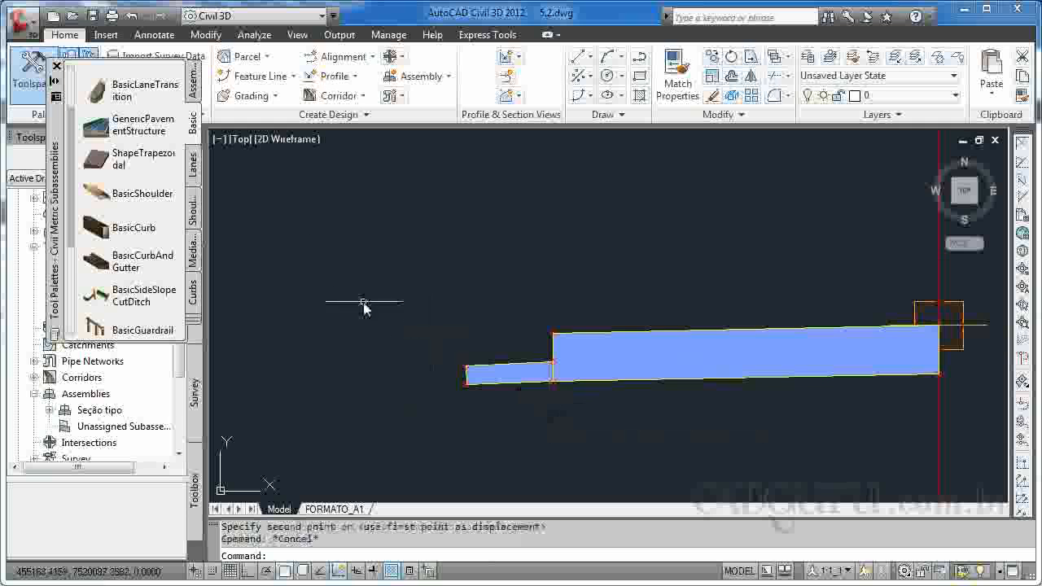
Step: Attach a left-side BasicCurbAndGutter with default parameters to the outer edge of the lane
click(130, 263)
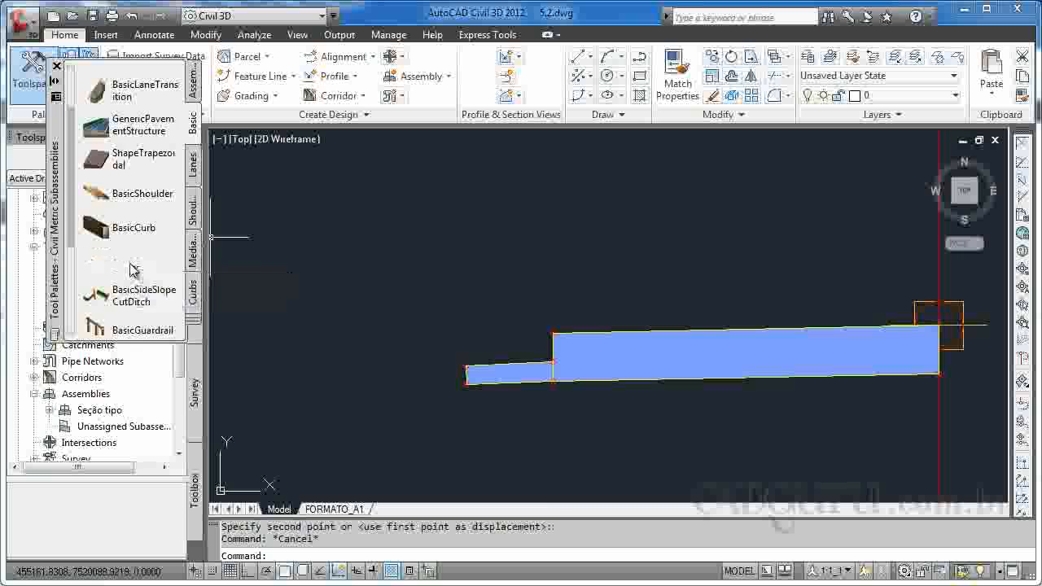
click(553, 364)
key(Escape)
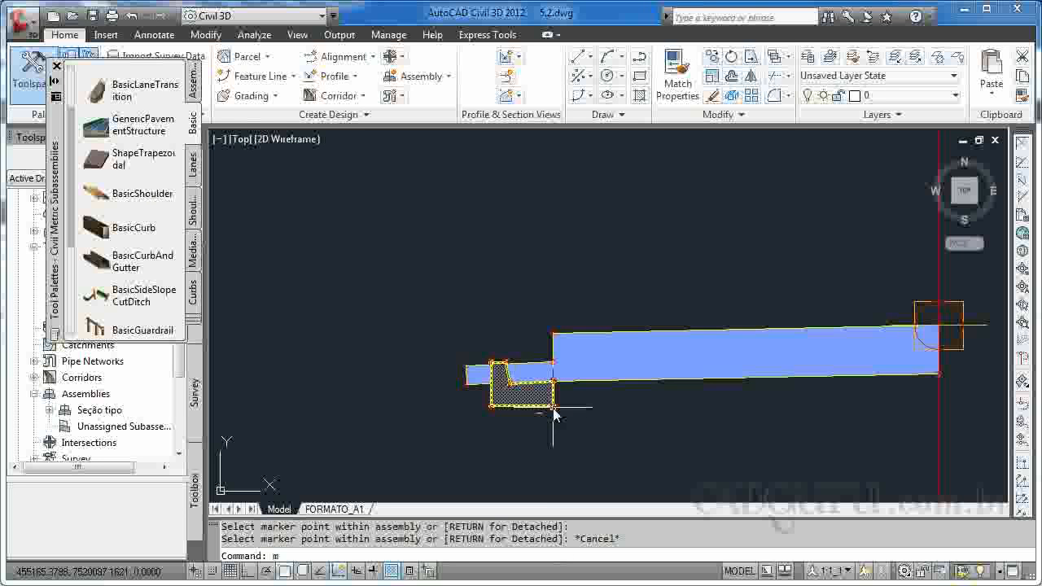
Step: Move the curb and gutter up so the gutter's upper inner corner meets the lane's upper outer corner
text(m)
key(Return)
click(562, 413)
click(547, 401)
key(Return)
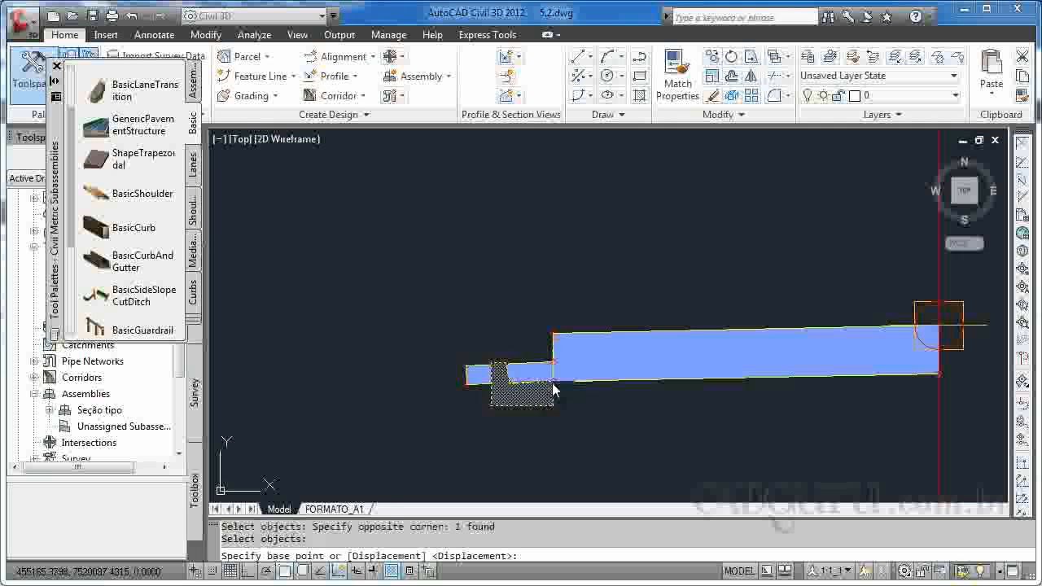
scroll(552, 387, up, 4)
click(531, 381)
scroll(524, 244, down, 2)
click(523, 233)
key(Escape)
key(Escape)
Step: Try to reposition the left shoulder directly beneath the curb and gutter using its grip
click(477, 283)
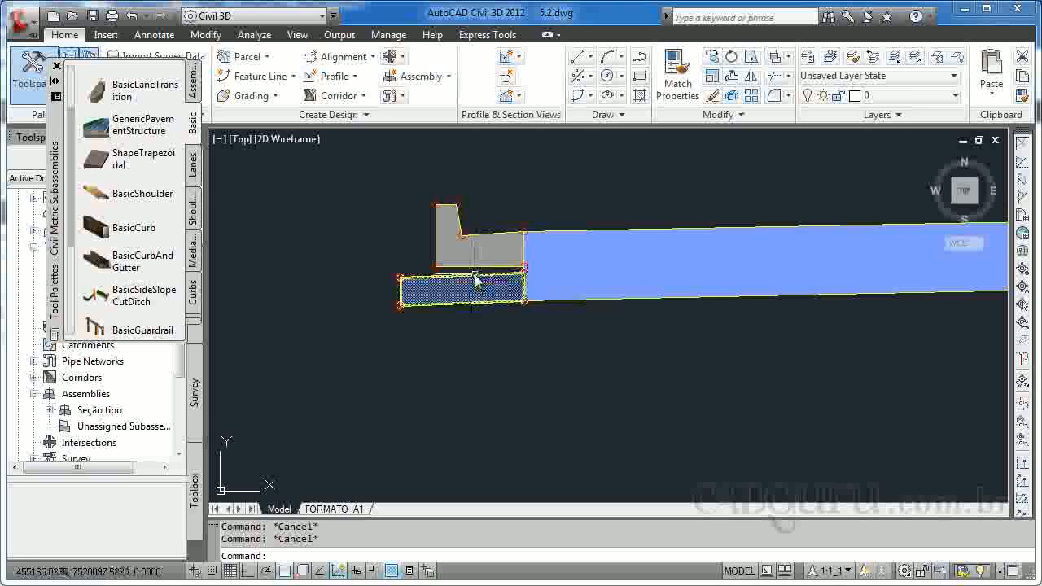
click(524, 275)
click(524, 270)
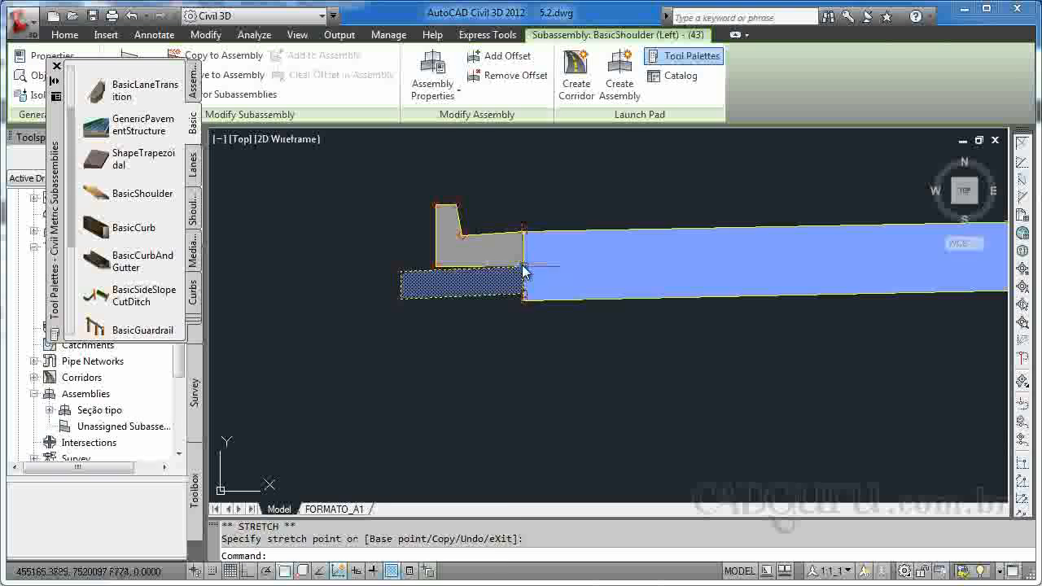
click(525, 270)
key(Escape)
scroll(524, 294, up, 5)
click(507, 295)
drag(508, 294, 473, 290)
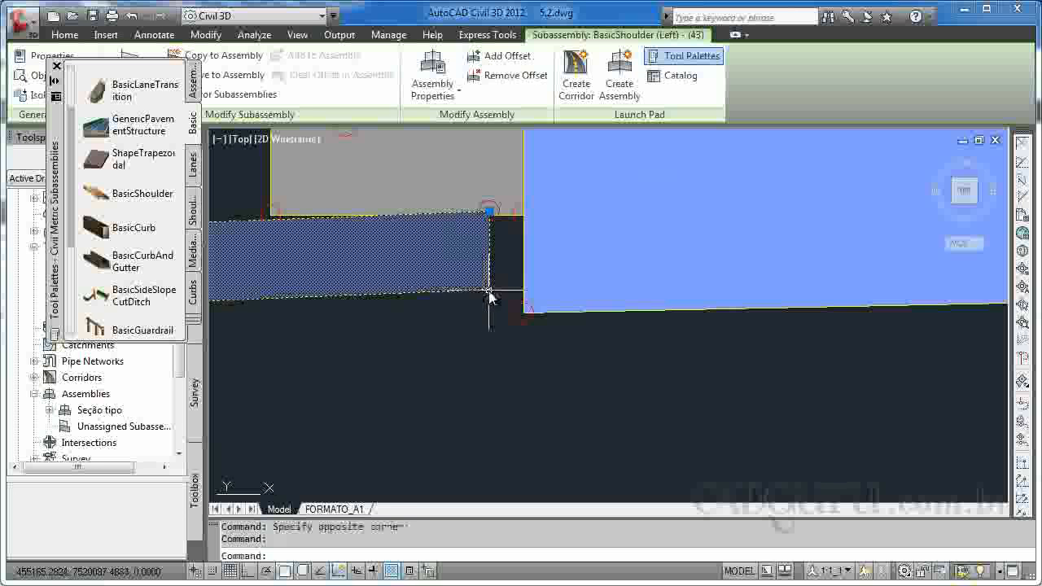
key(Escape)
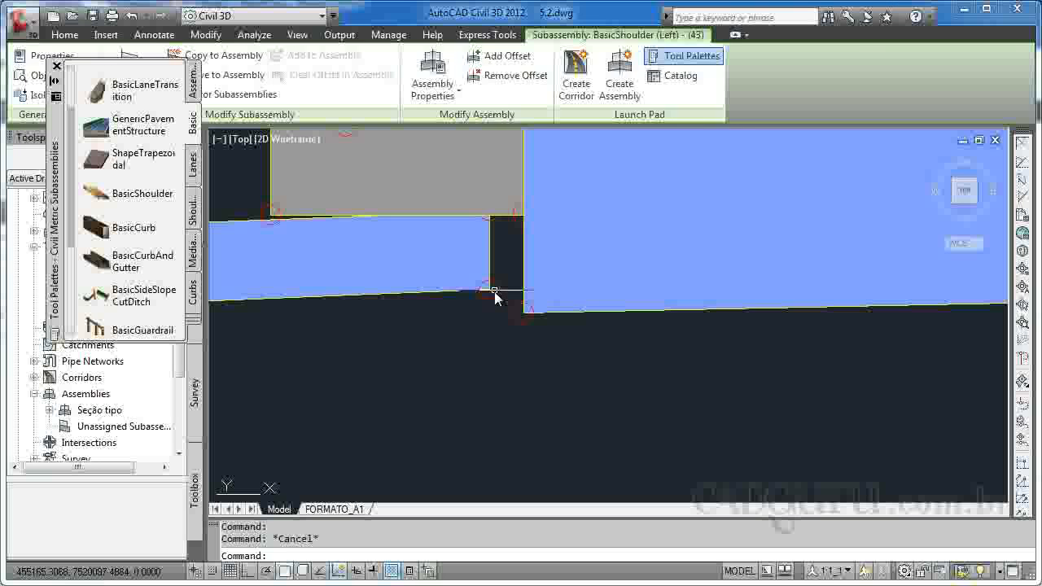
Step: Move the left shoulder from its lower inner corner onto the lane's lower outer corner
text(m)
key(Return)
click(498, 283)
click(479, 298)
key(Return)
click(490, 290)
click(525, 310)
key(Escape)
scroll(459, 269, down, 5)
key(Escape)
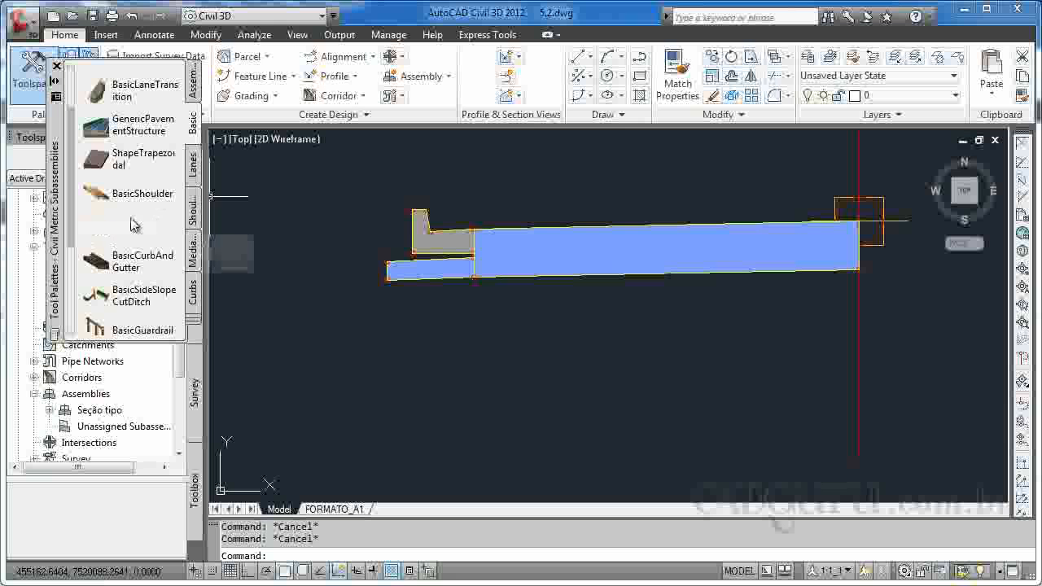
Step: Attach a left-side BasicSidewalk from the metric basic subassemblies to the curb and gutter, keeping its default parameters
scroll(146, 232, down, 4)
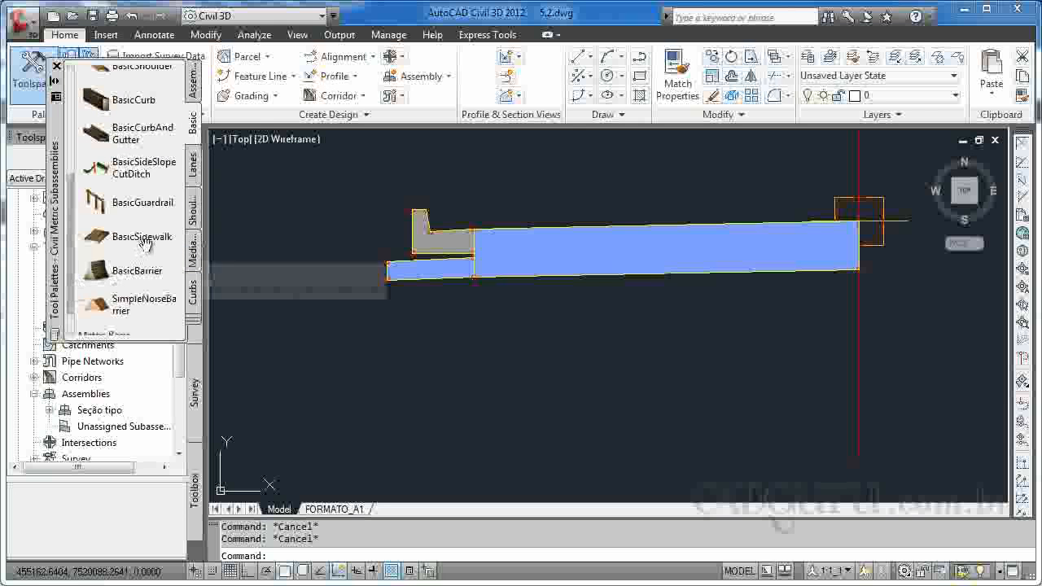
click(135, 240)
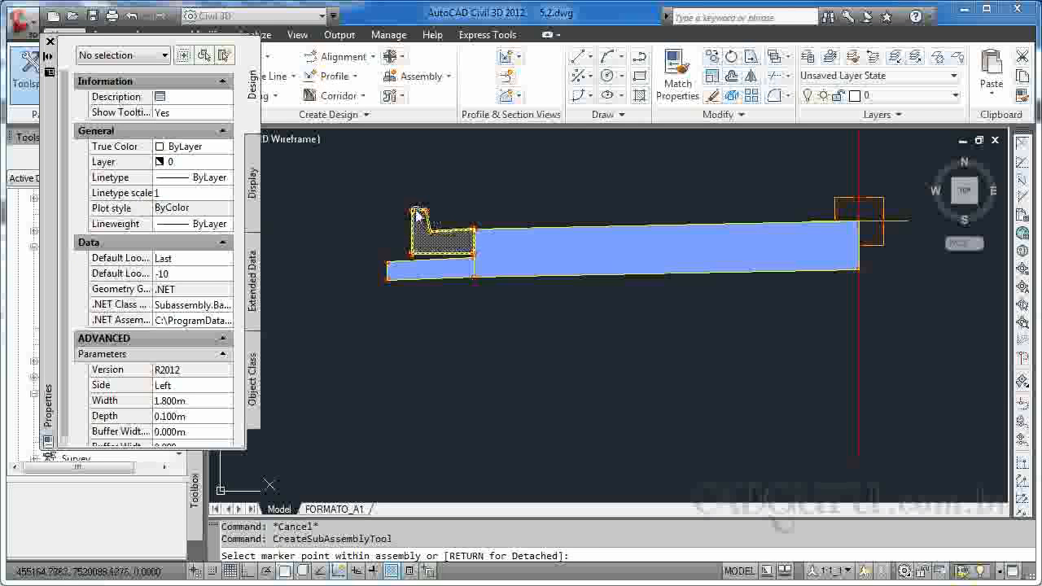
key(Escape)
scroll(372, 259, up, 3)
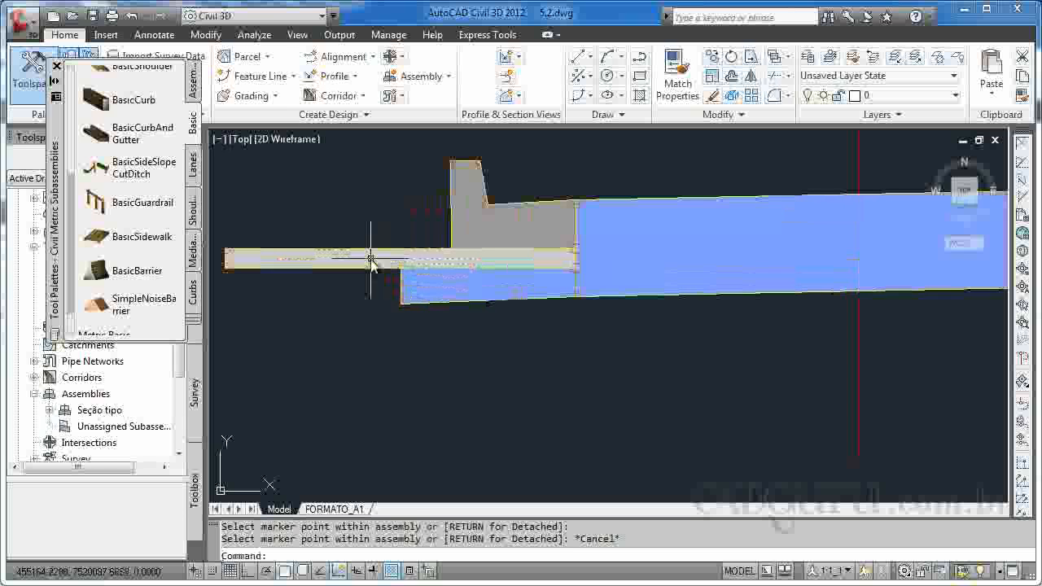
Step: Move the left sidewalk by its inner grip onto the top back corner of the curb
click(371, 259)
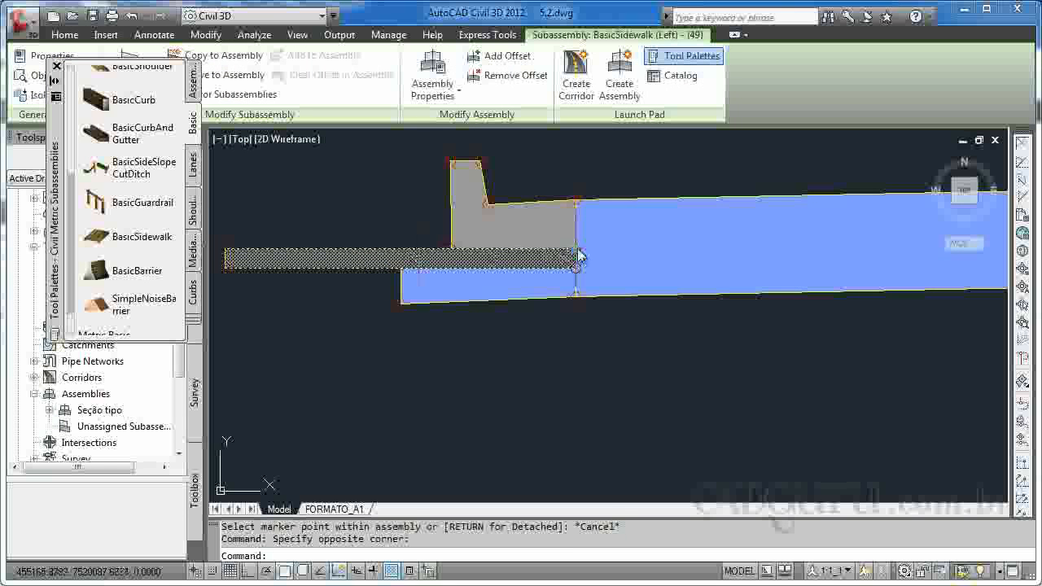
click(577, 258)
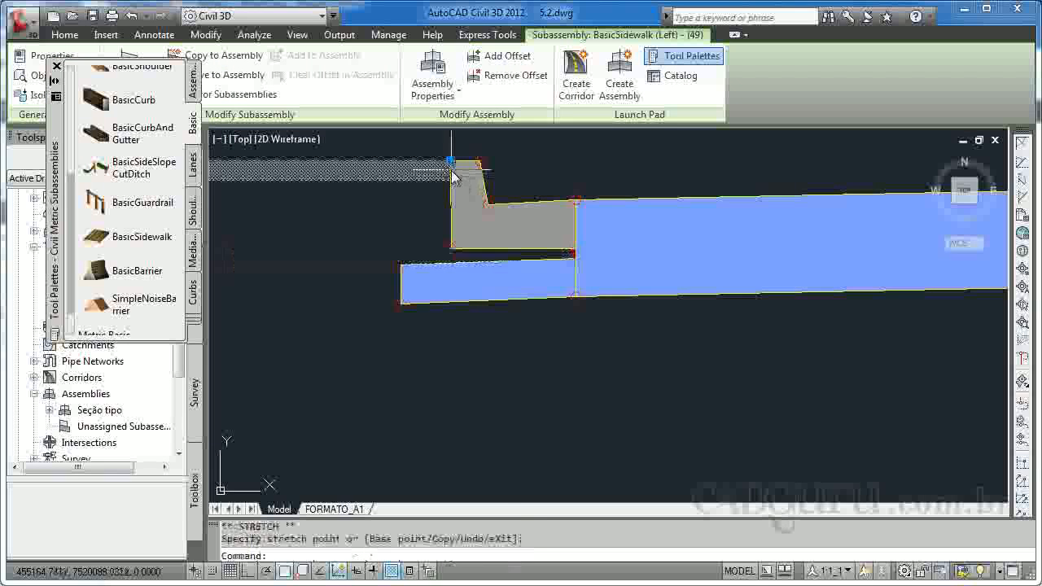
key(Escape)
scroll(448, 302, down, 4)
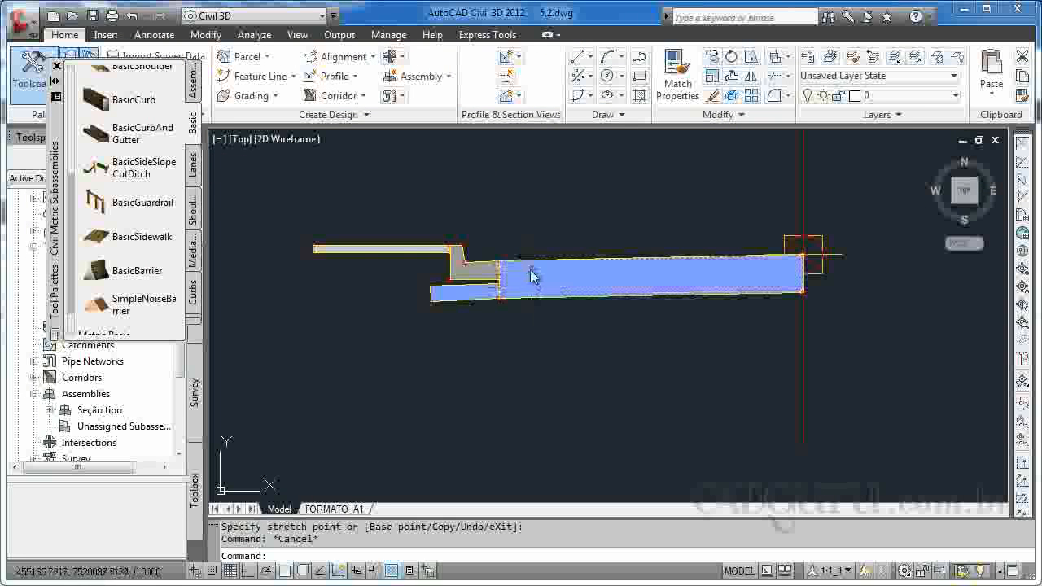
Step: Attach a left-side BasicSideSlopeCutDitch to the top outer corner of the left sidewalk, keeping its default parameters
click(135, 178)
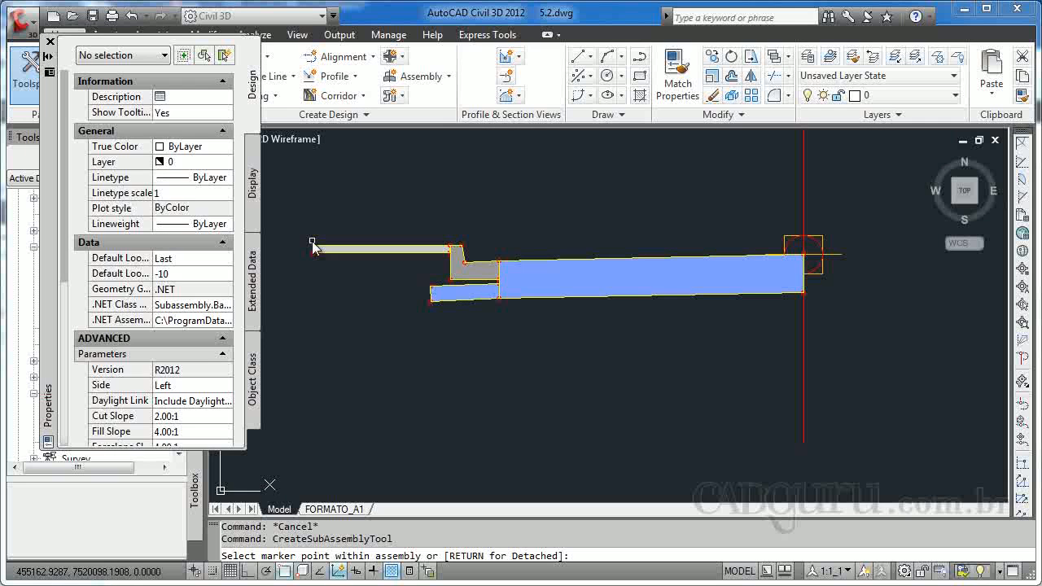
click(313, 244)
mouse_move(317, 250)
middle_down()
mouse_move(494, 275)
mouse_move(466, 272)
middle_up()
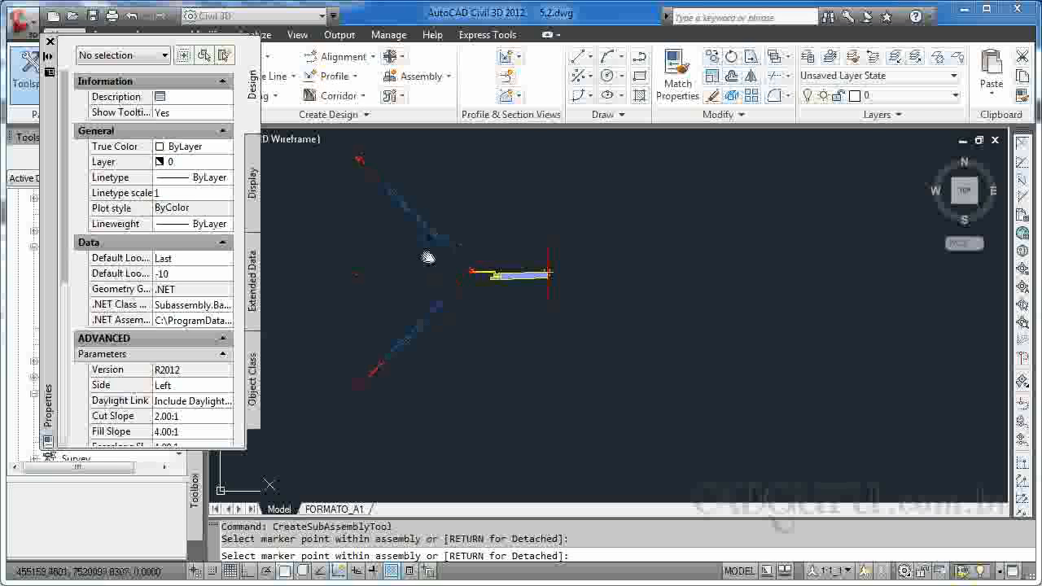
key(Escape)
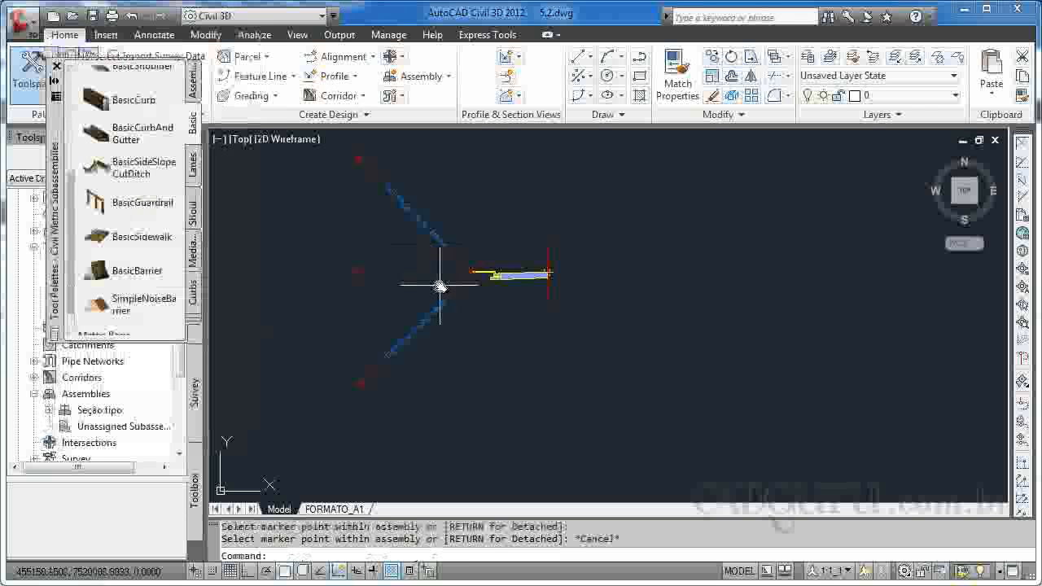
Step: Set the left shoulder's depth to 0.300 m in its subassembly parameters
scroll(496, 283, up, 5)
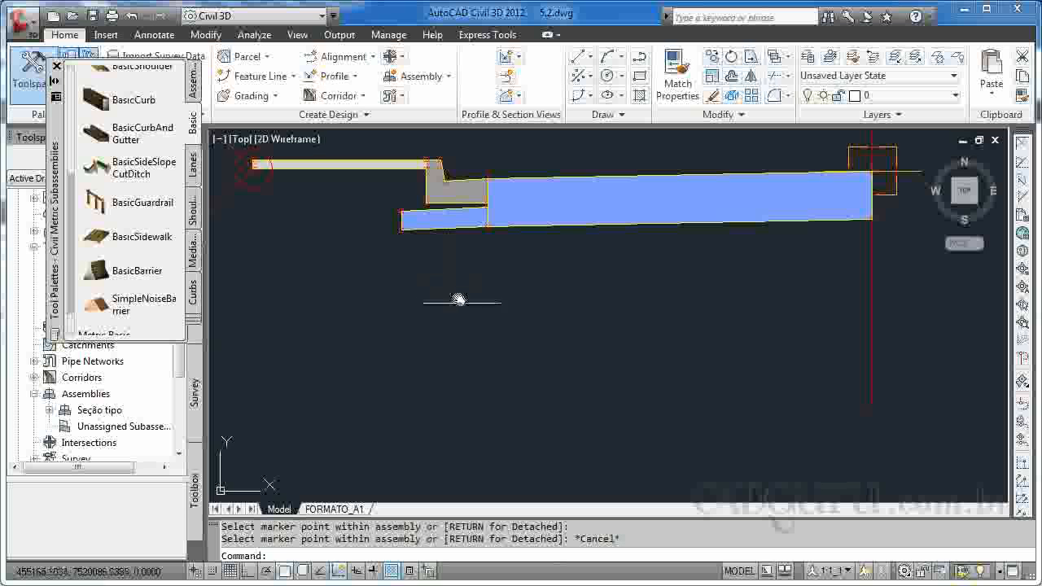
middle_drag(456, 292, 486, 405)
scroll(483, 328, up, 3)
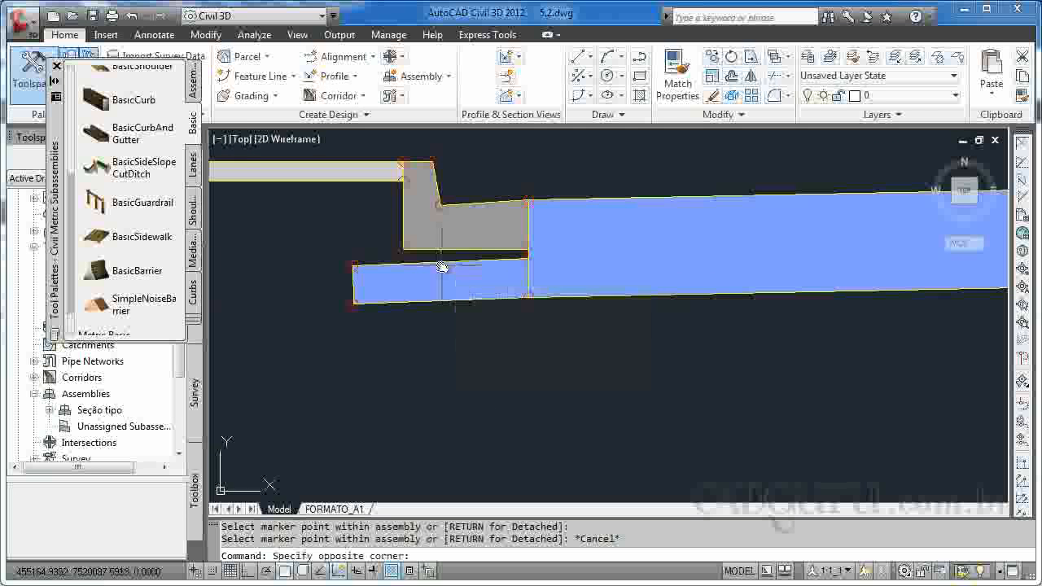
click(444, 267)
text(pr)
key(Return)
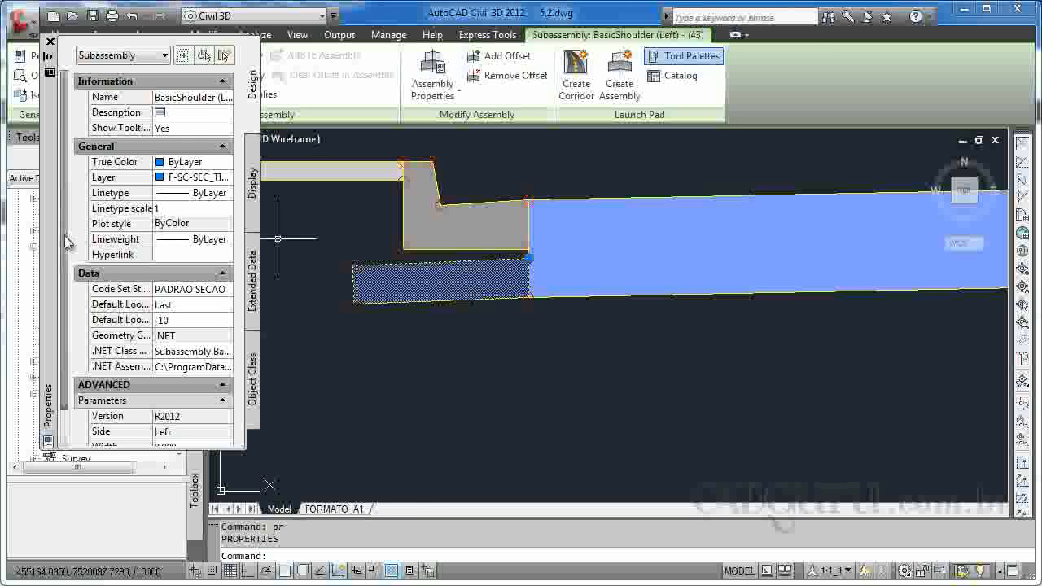
scroll(144, 358, down, 1)
click(168, 412)
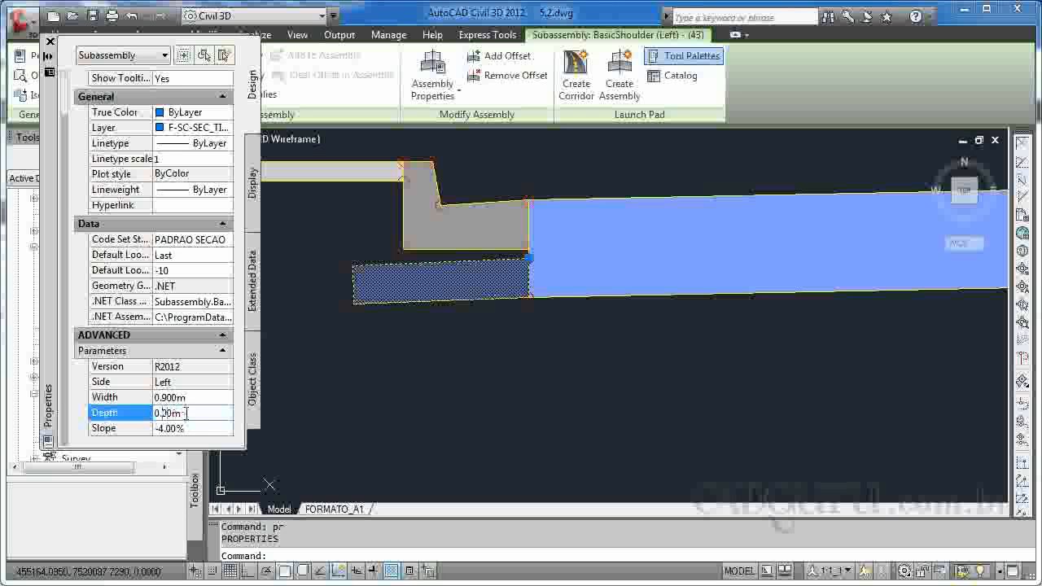
key(Return)
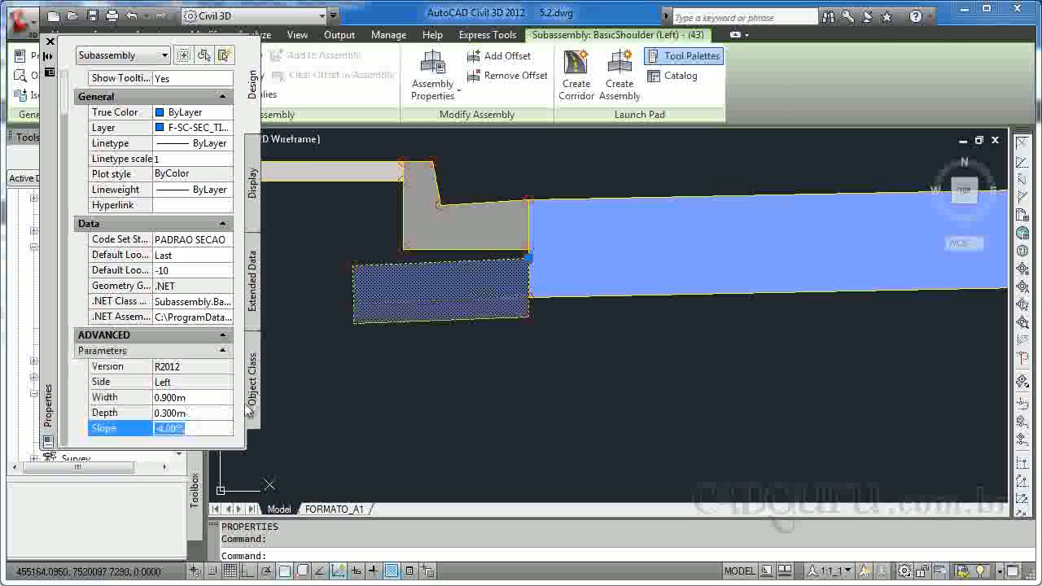
Step: Reduce the left shoulder's depth to a value between 0.2 m and 0.3 m, and deselect it
click(167, 414)
key(BackSpace)
key(BackSpace)
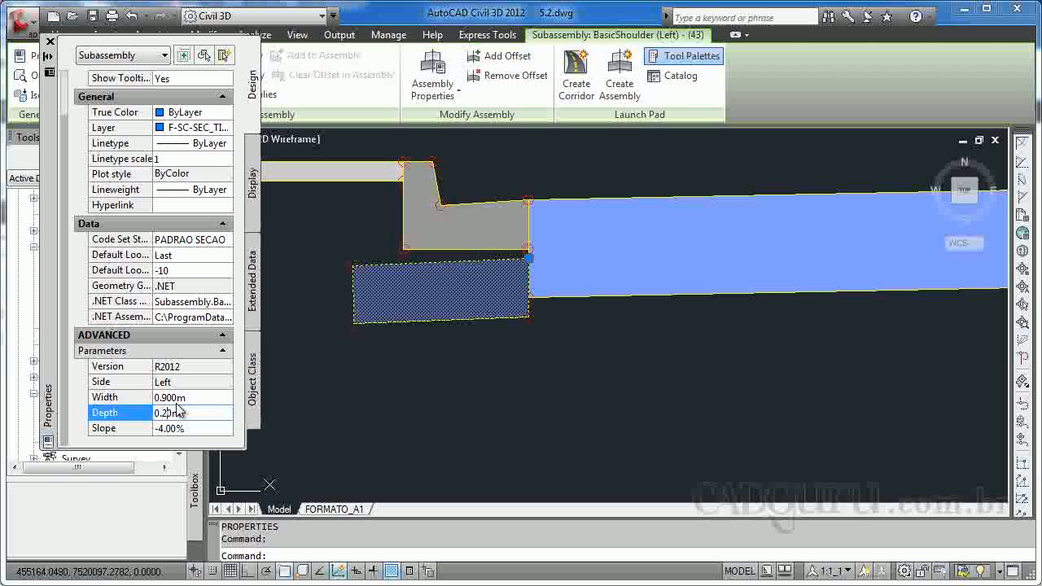
key(Tab)
key(Escape)
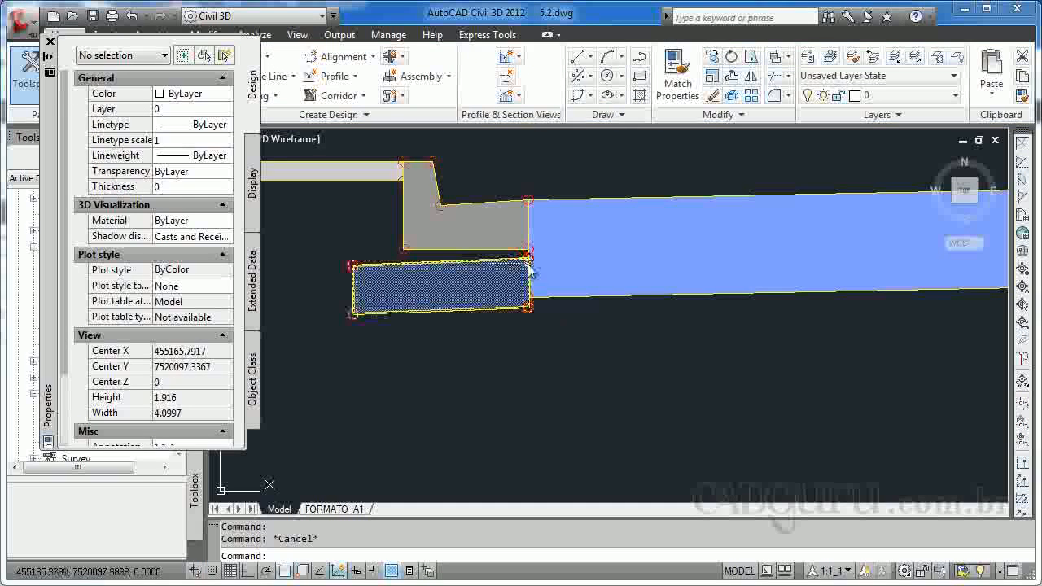
Step: Move the left shoulder from its lower inner corner onto the lane's lower outer corner, closing the gap beneath the gutter
scroll(468, 309, up, 3)
text(m)
key(Return)
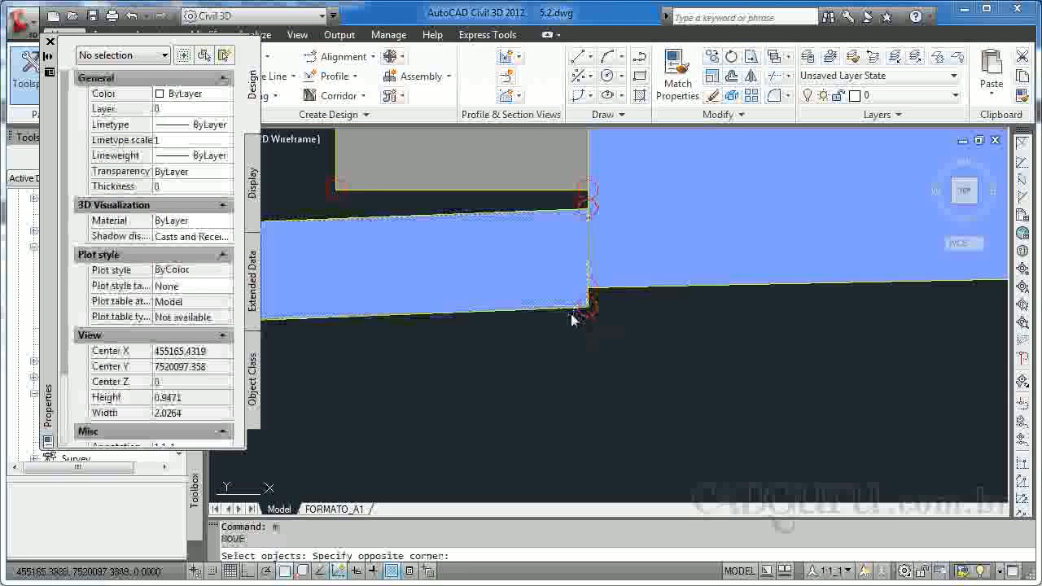
click(558, 310)
key(Return)
click(589, 308)
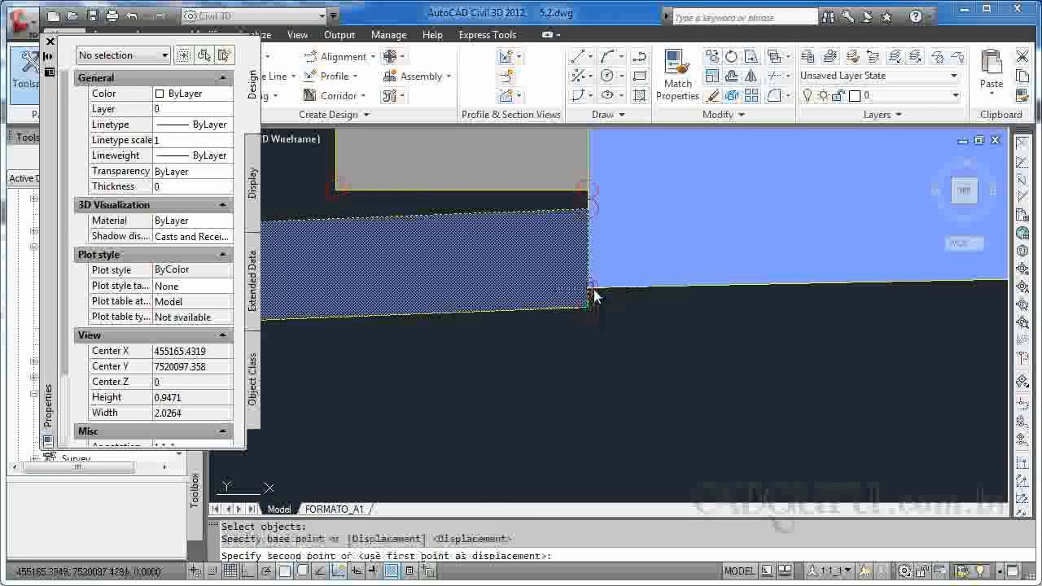
click(593, 290)
scroll(539, 329, down, 3)
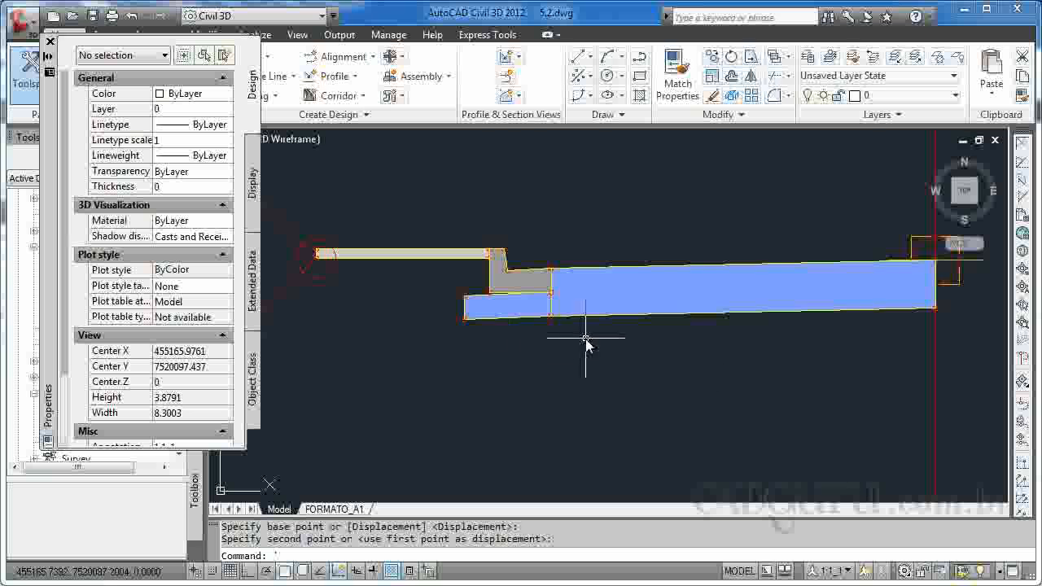
Step: Mirror all five left-side subassemblies to the right side of the assembly baseline, and close the properties and subassembly palettes
scroll(586, 342, down, 6)
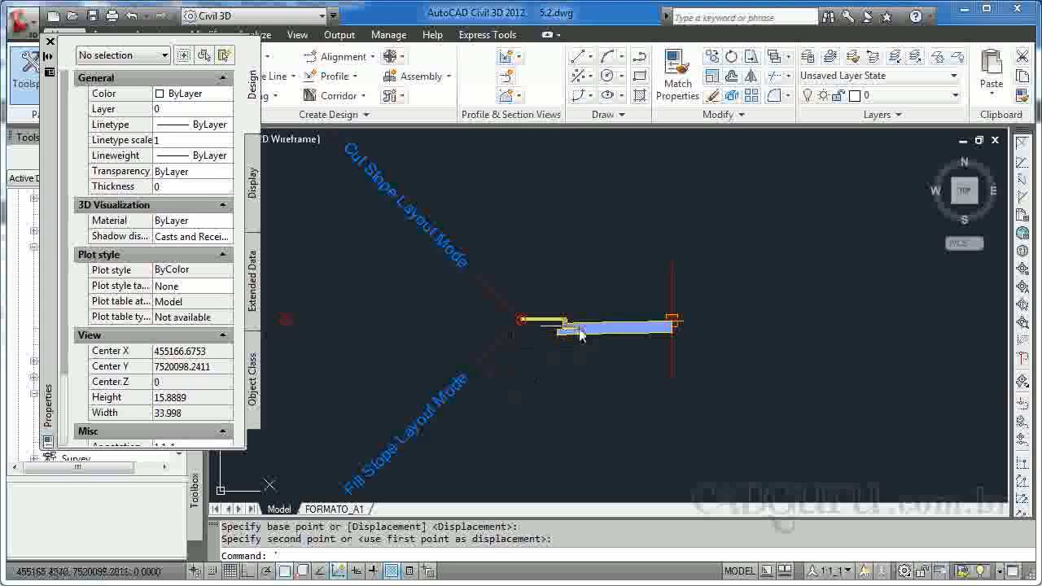
key(Escape)
click(621, 275)
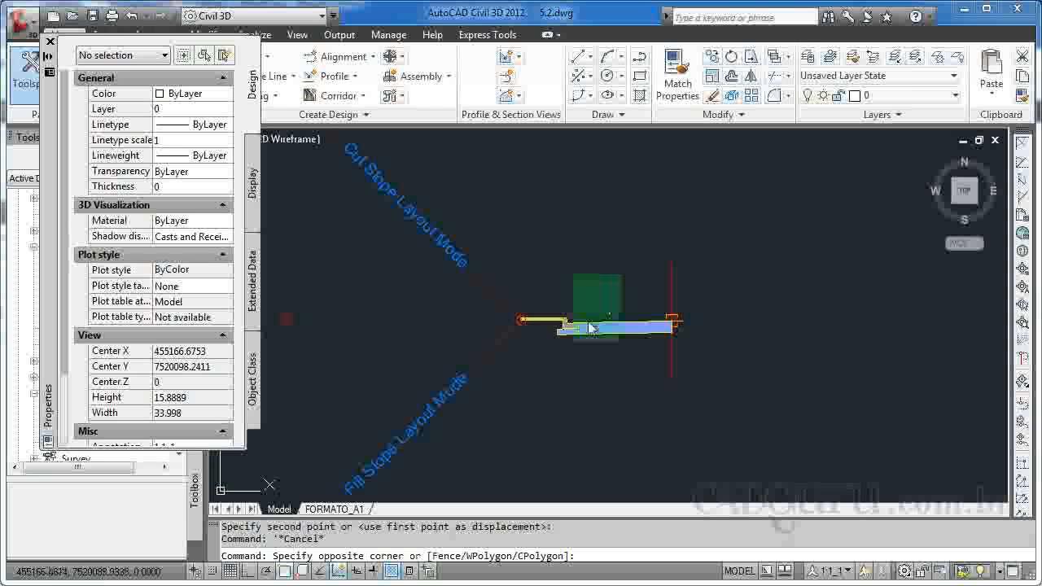
click(459, 396)
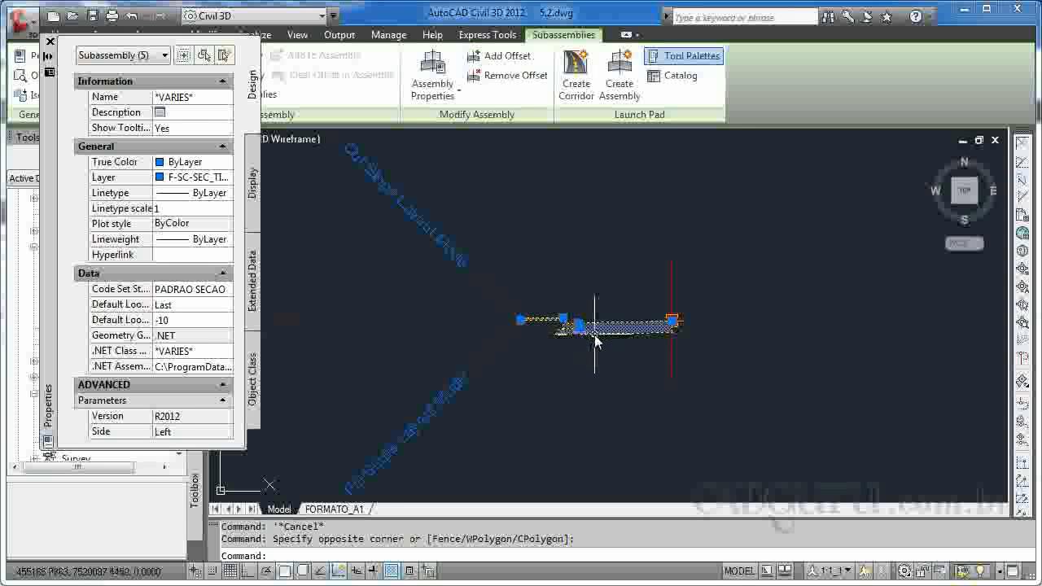
right_click(595, 332)
click(641, 543)
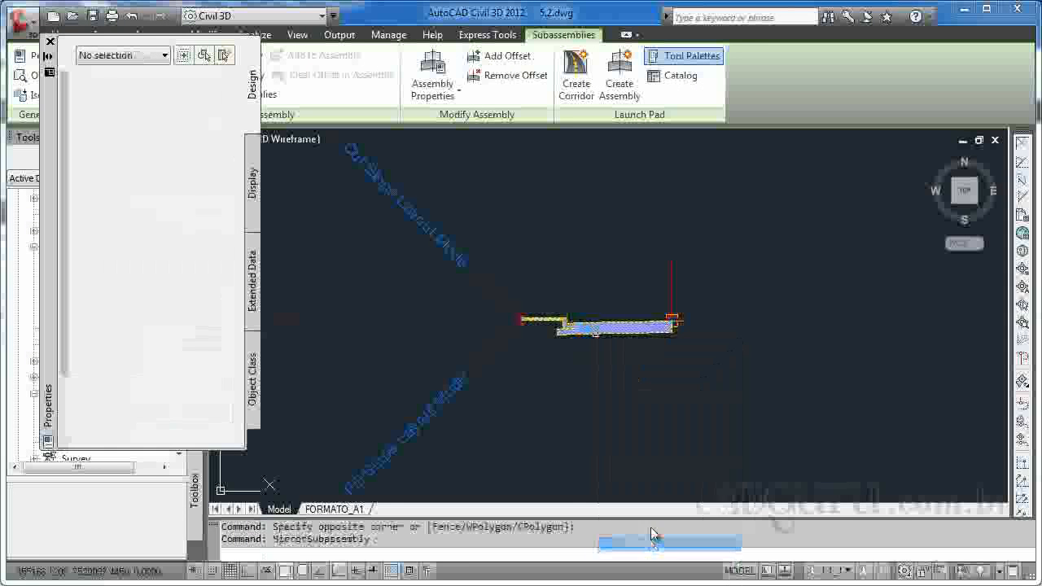
click(629, 338)
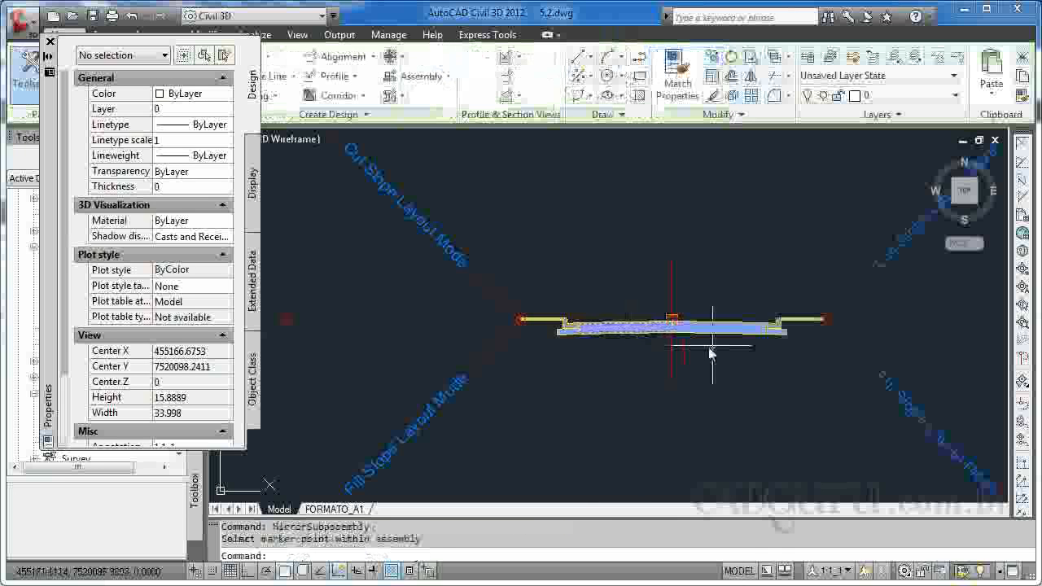
scroll(701, 348, down, 5)
scroll(721, 362, up, 5)
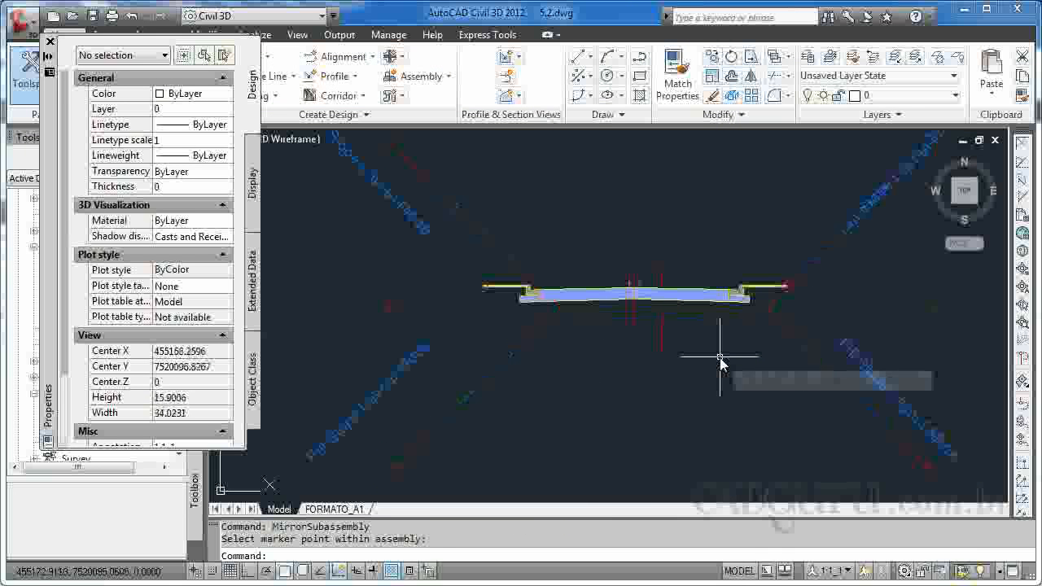
click(50, 41)
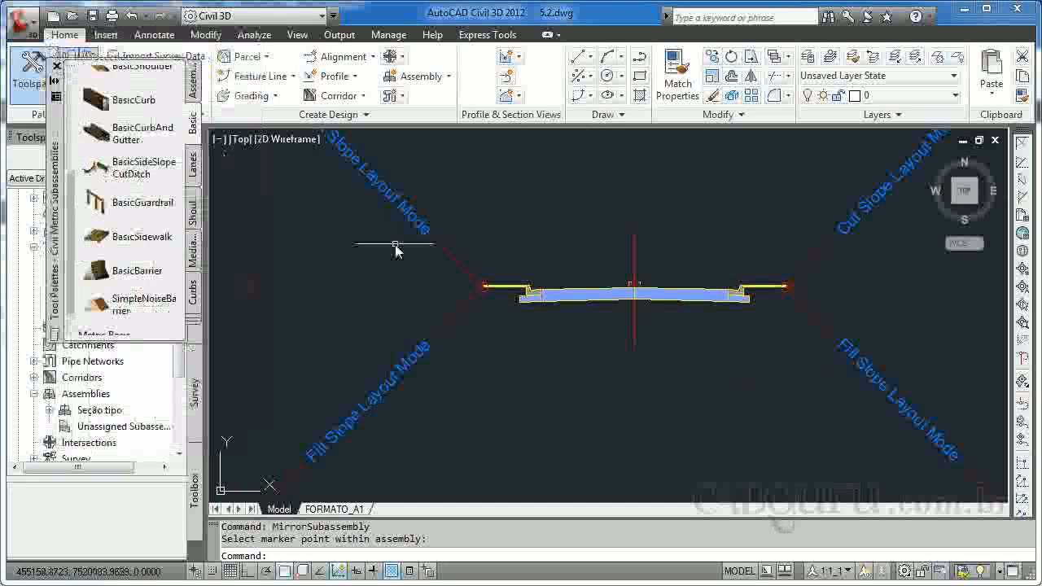
click(56, 66)
Step: Start creating a corridor from the Rua 1 alignment, its preselected profile and the Seção tipo assembly
scroll(488, 269, down, 5)
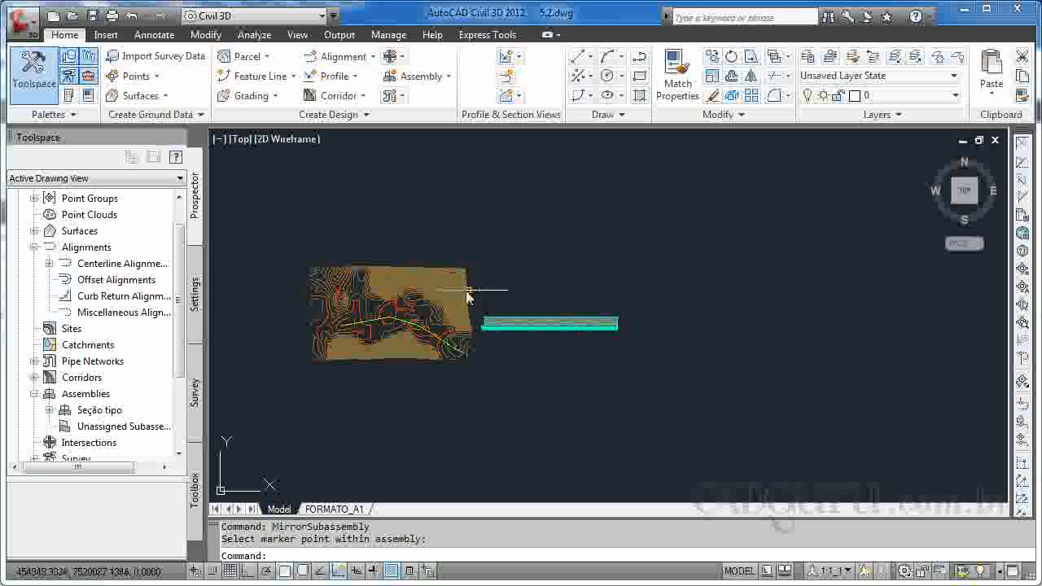
middle_drag(411, 346, 489, 328)
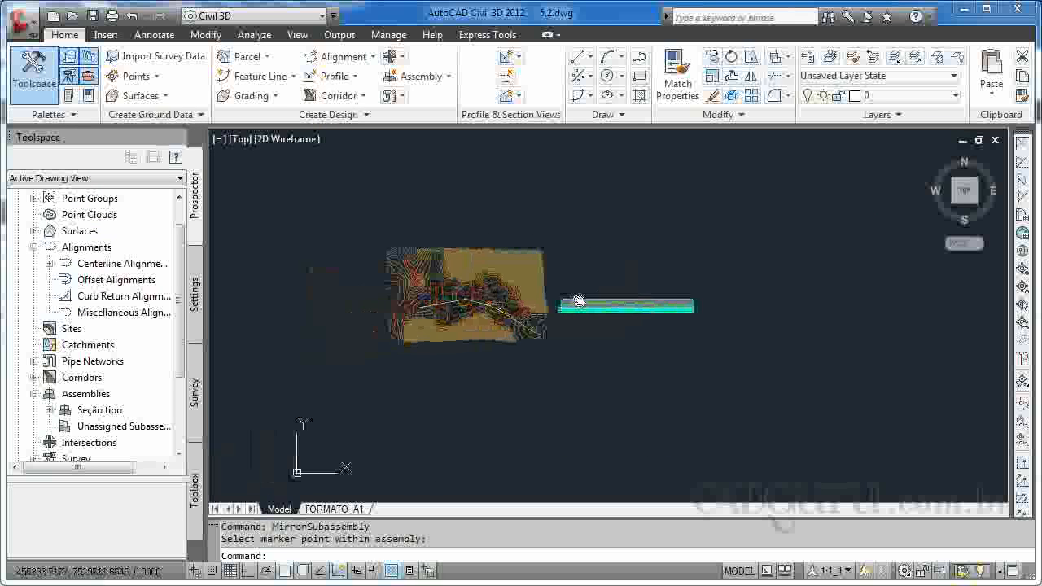
click(350, 98)
click(347, 155)
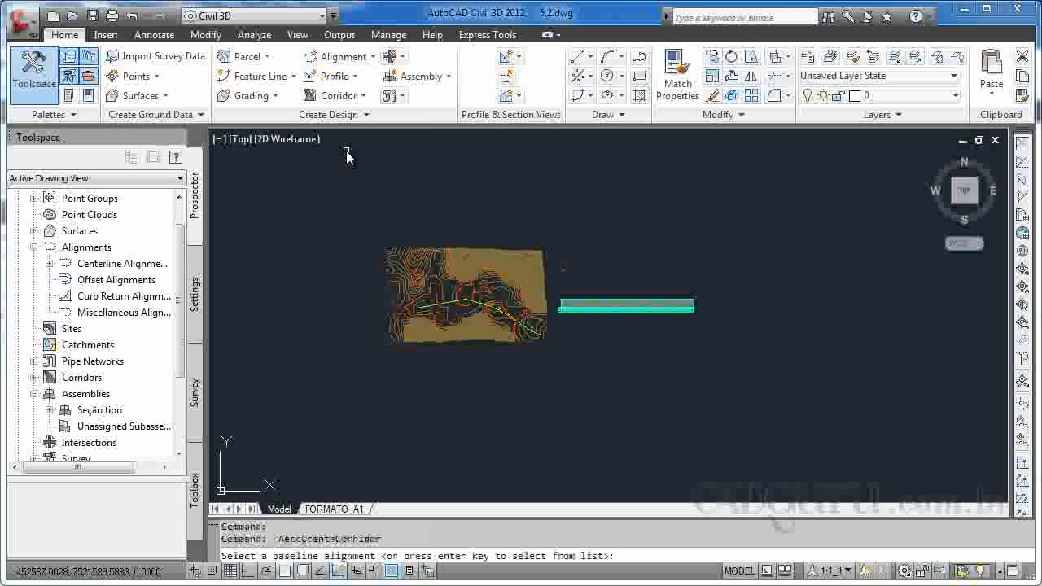
key(Return)
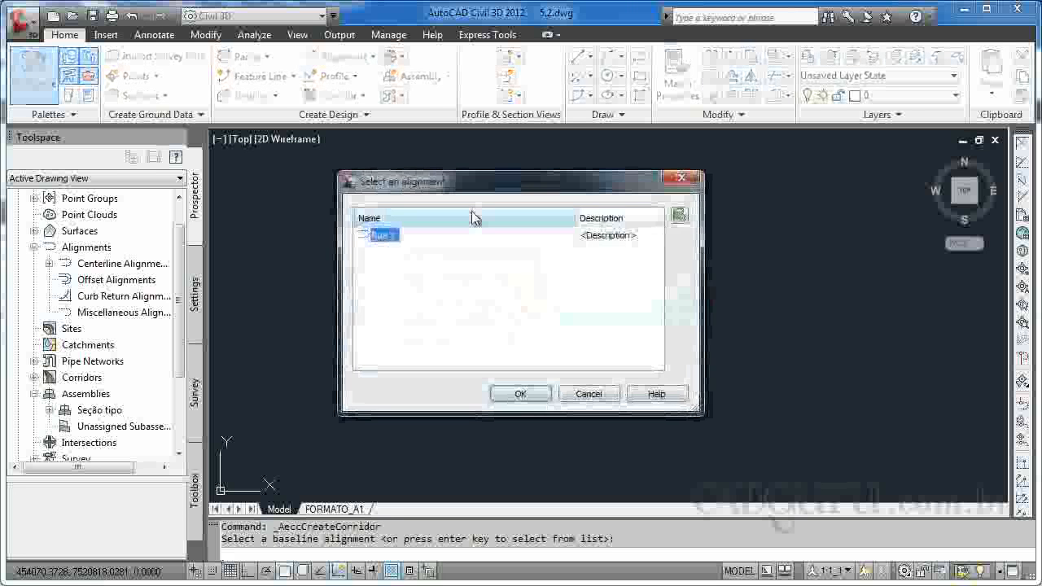
click(525, 395)
key(Return)
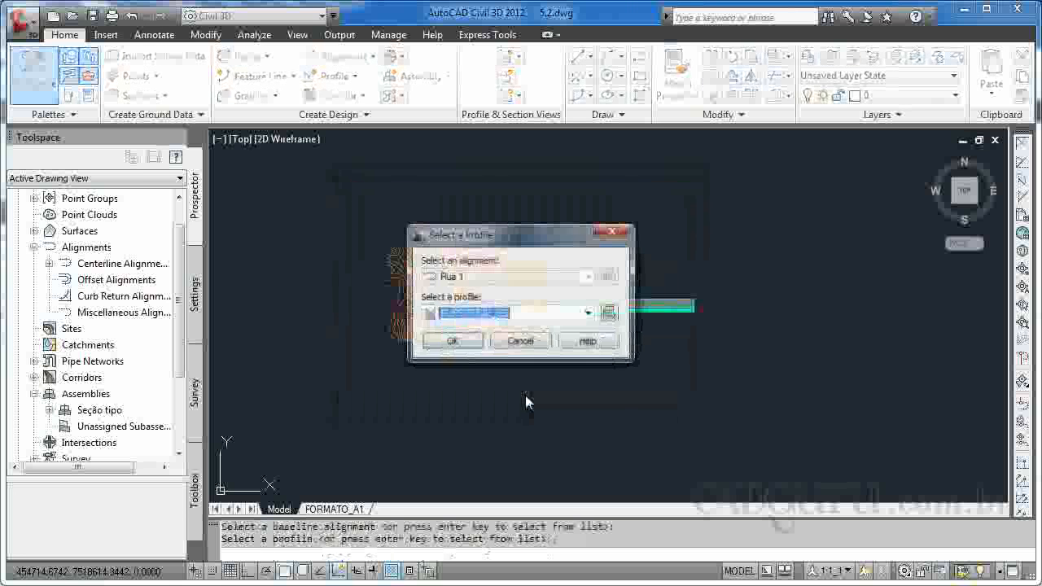
click(467, 341)
key(Return)
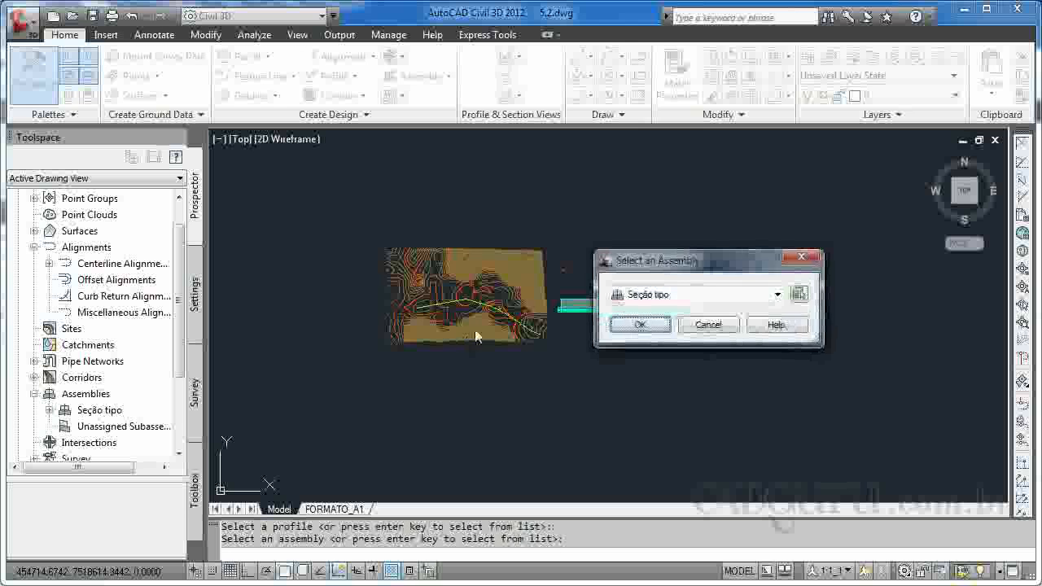
click(650, 326)
Step: Assign SUPERFÍCIE_GE as the target for all surfaces and finish creating the corridor
click(649, 185)
click(535, 212)
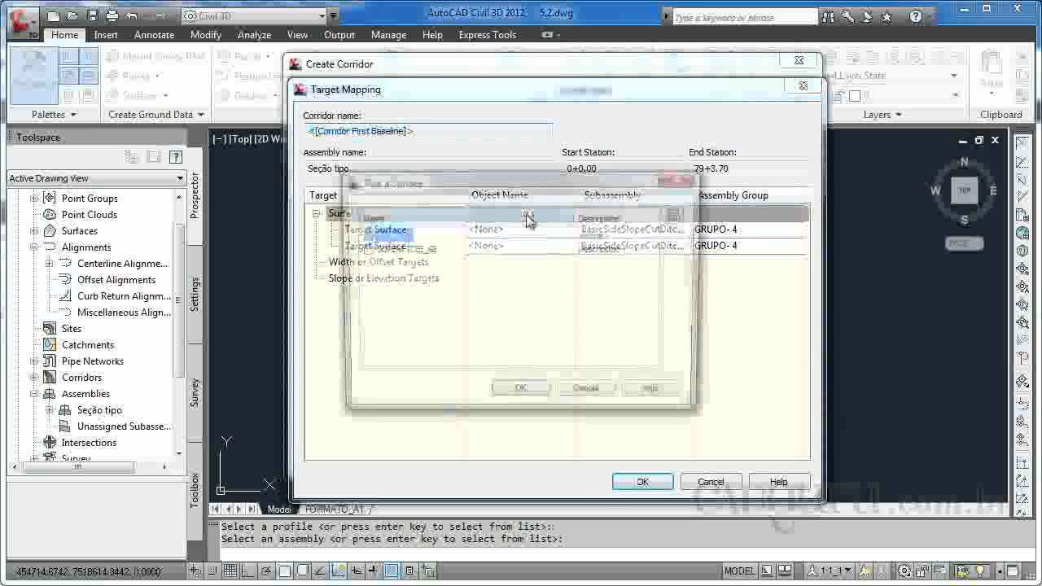
click(407, 250)
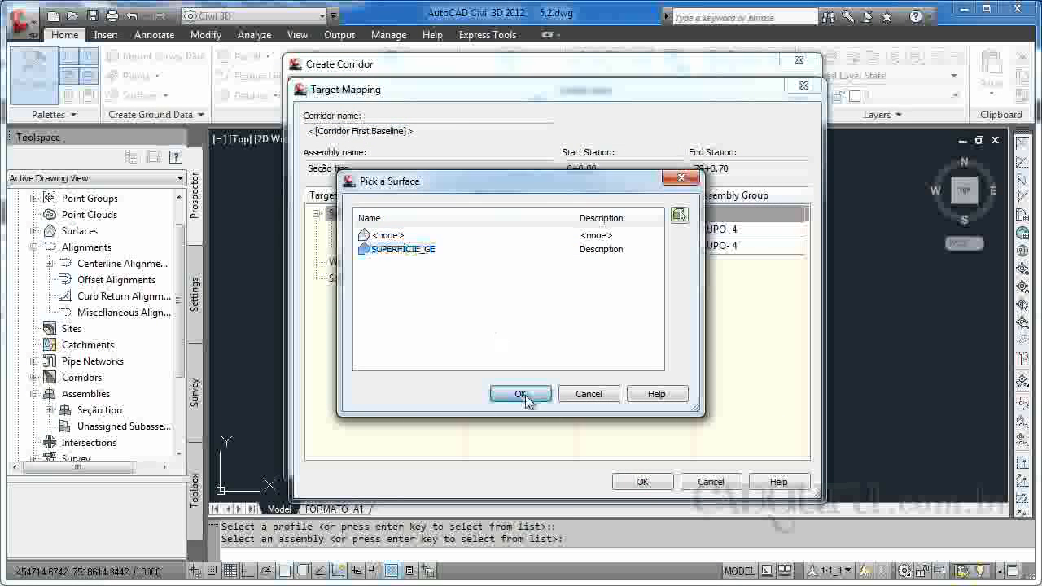
click(521, 394)
click(635, 481)
click(632, 460)
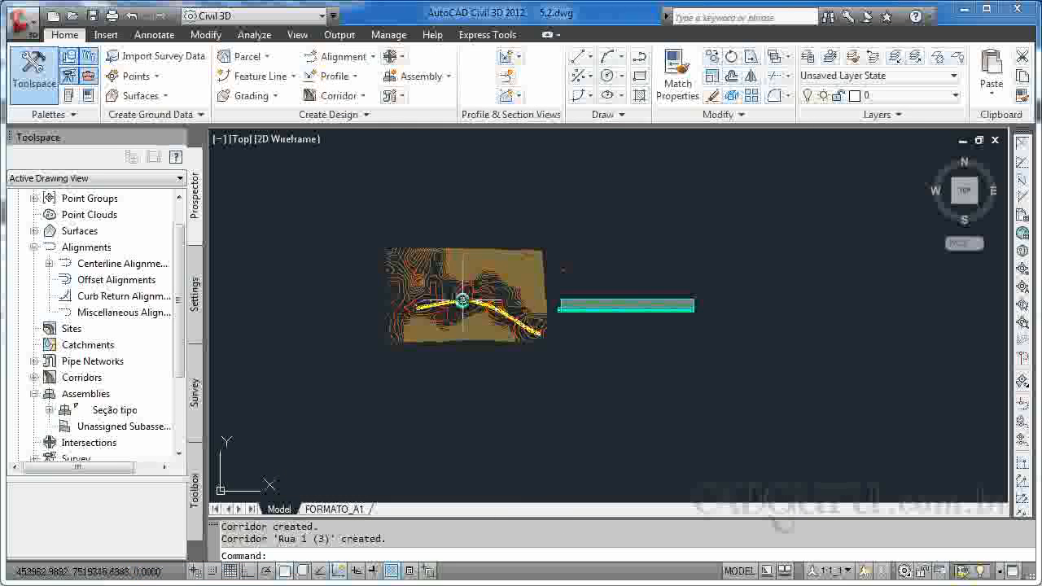
Step: Start a Drive visibility check along the new Rua 1 corridor, using the preselected corridor feature line
scroll(462, 301, up, 5)
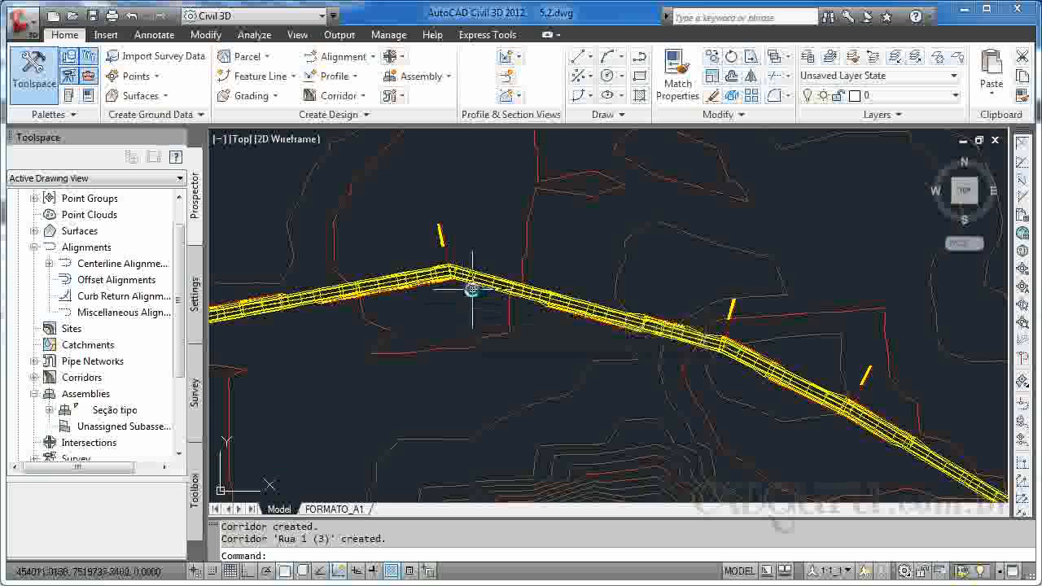
scroll(472, 289, down, 3)
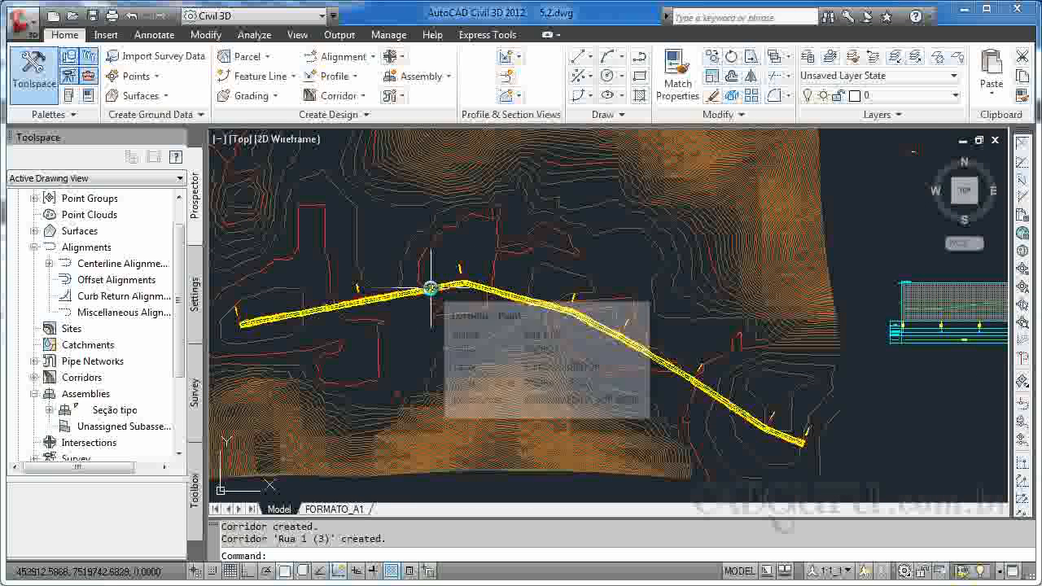
click(431, 290)
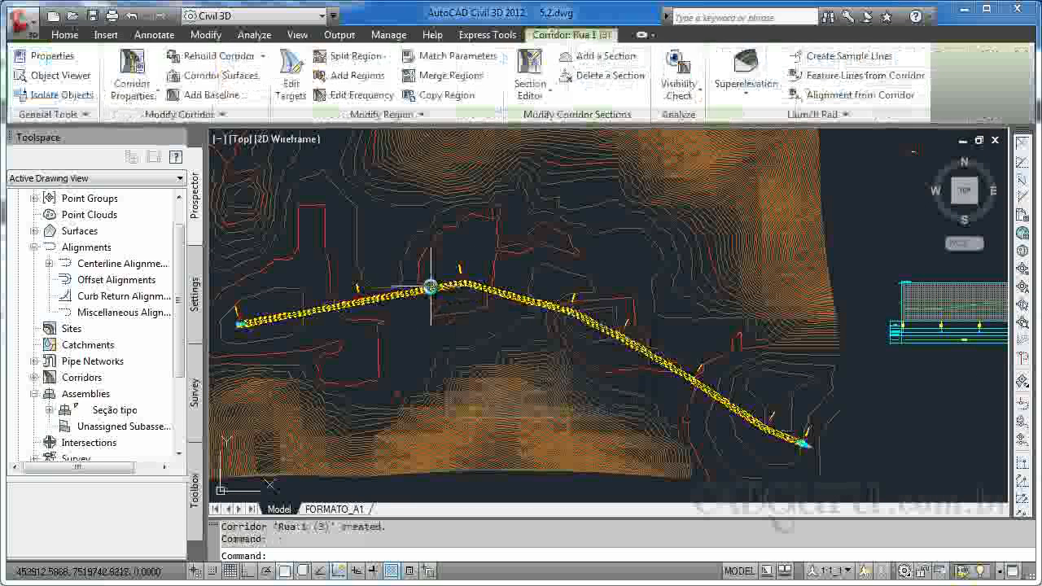
click(691, 95)
click(694, 154)
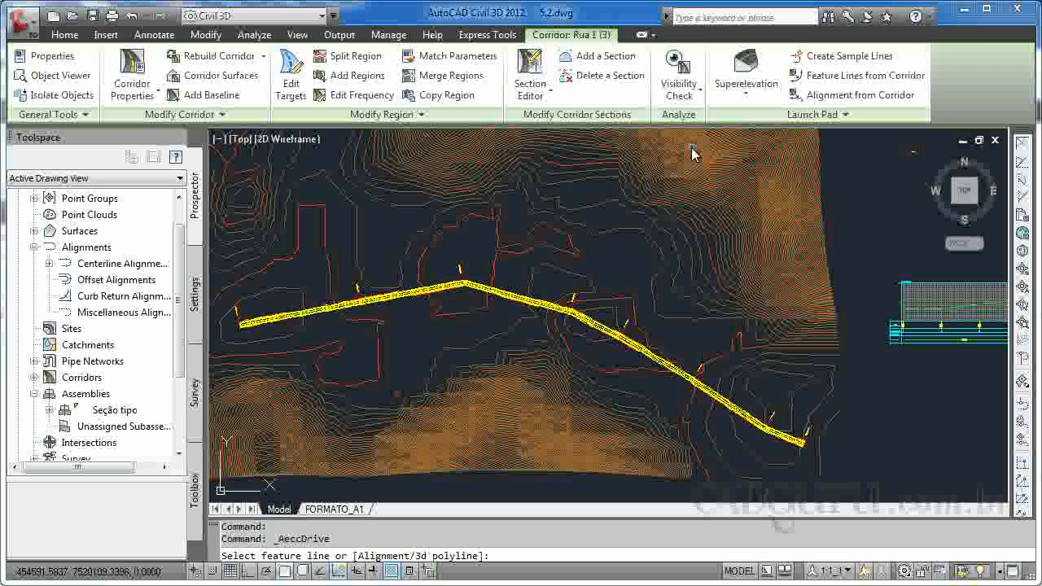
scroll(456, 281, up, 2)
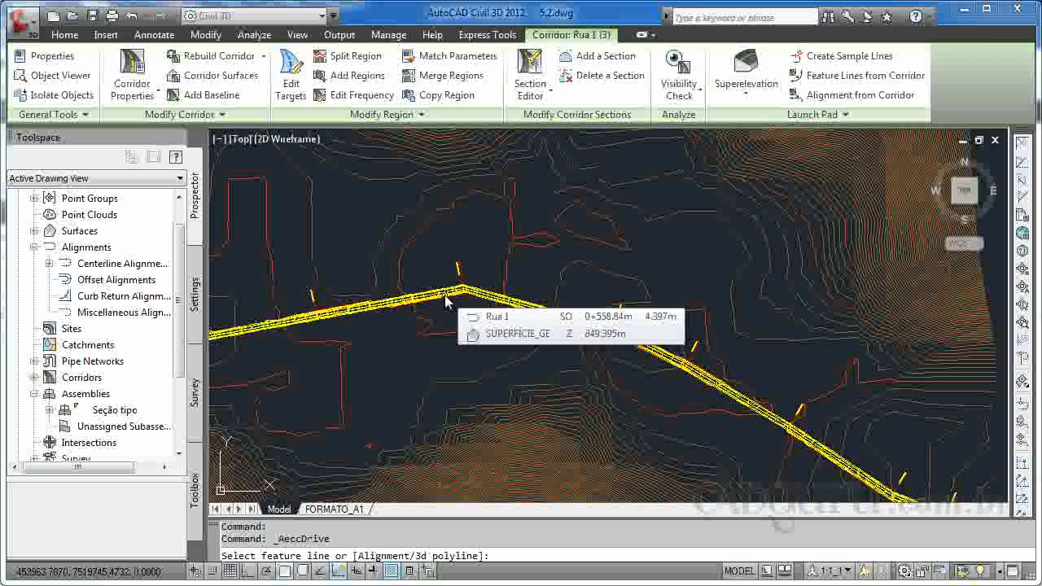
click(446, 300)
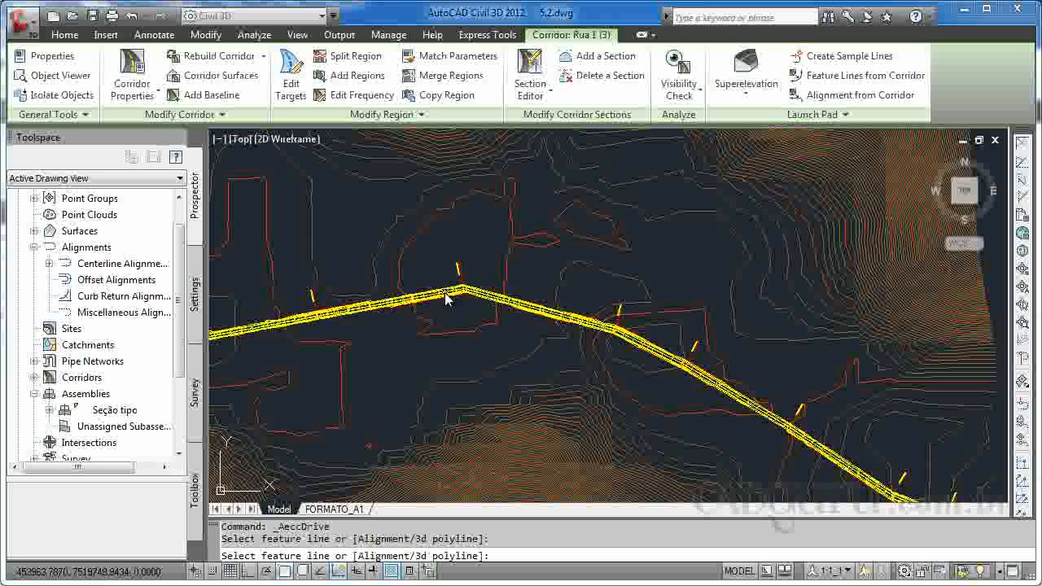
click(453, 298)
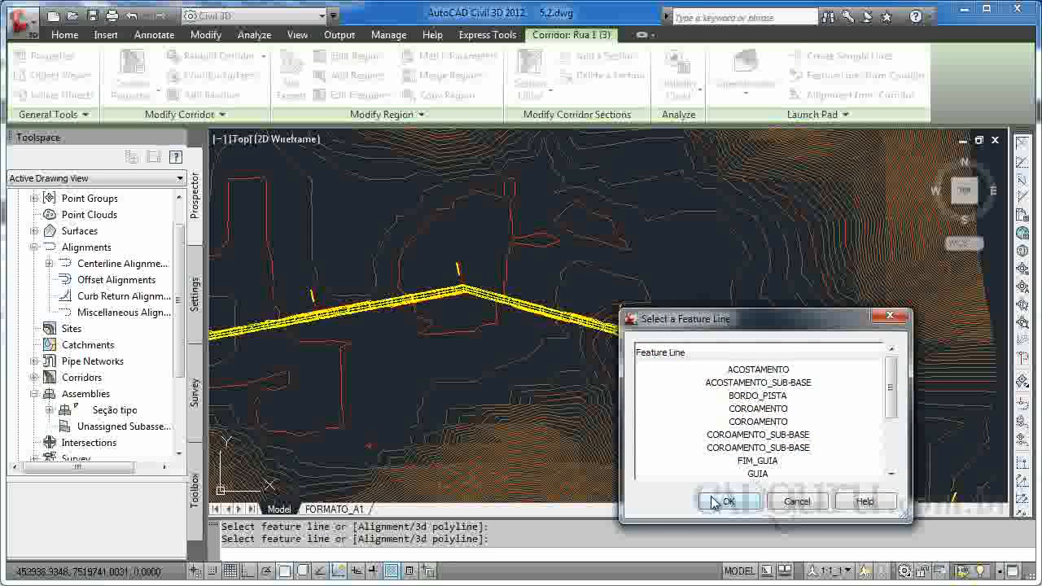
click(725, 502)
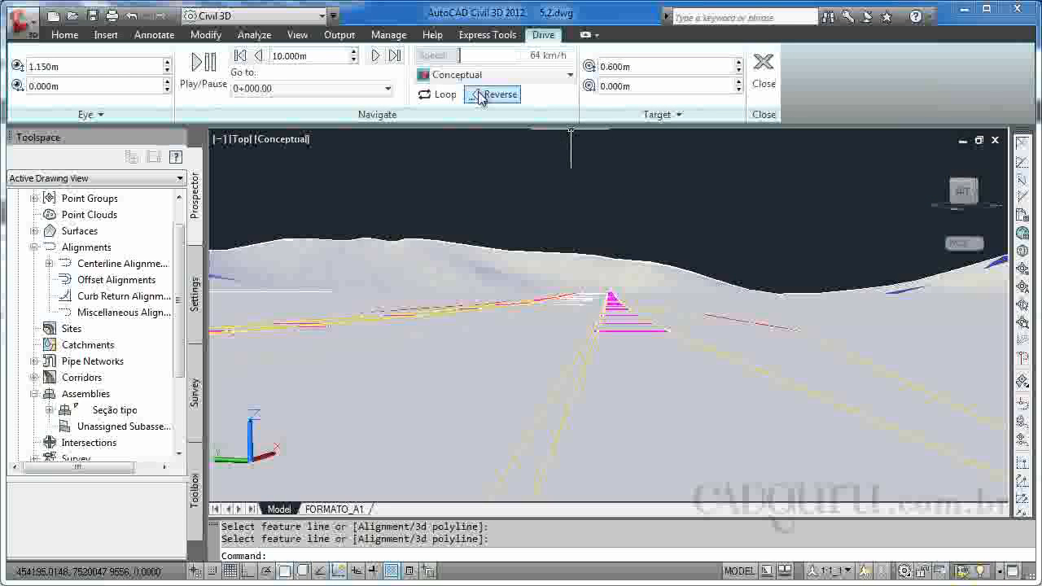
Step: Switch the drive view to the 3dWireframe visual style and play the drive along the corridor
click(500, 81)
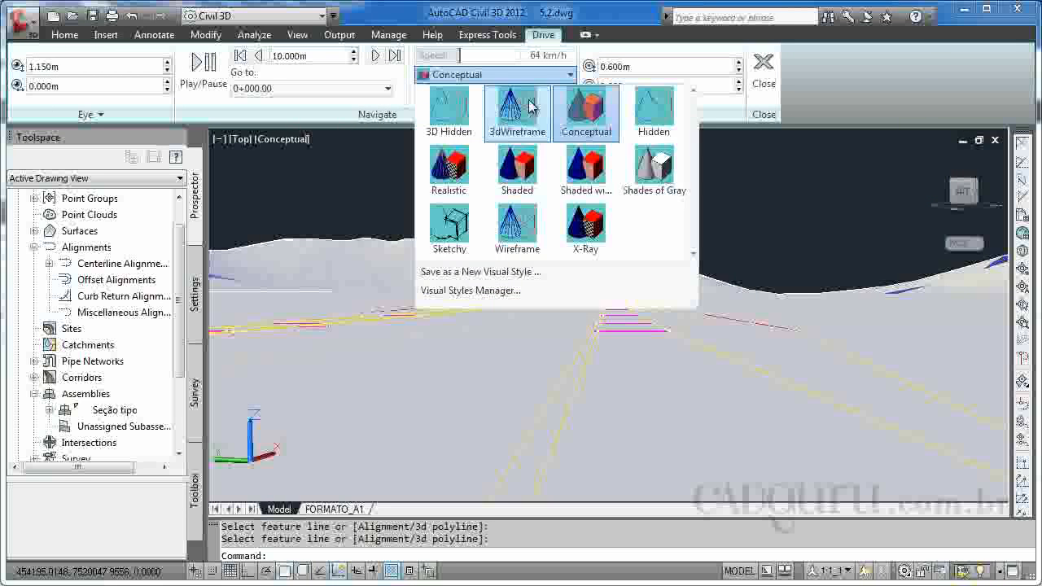
click(530, 103)
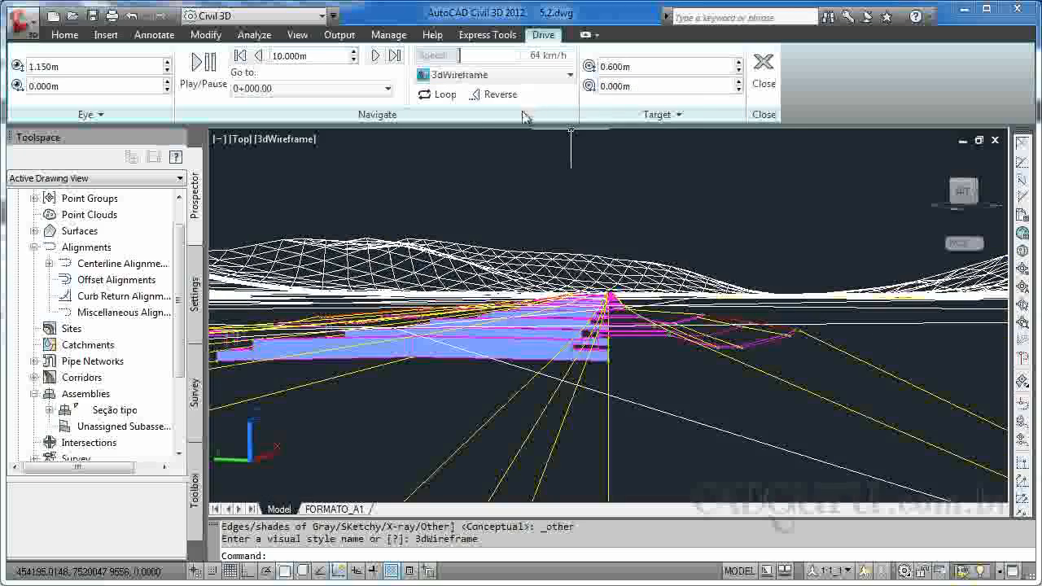
click(226, 73)
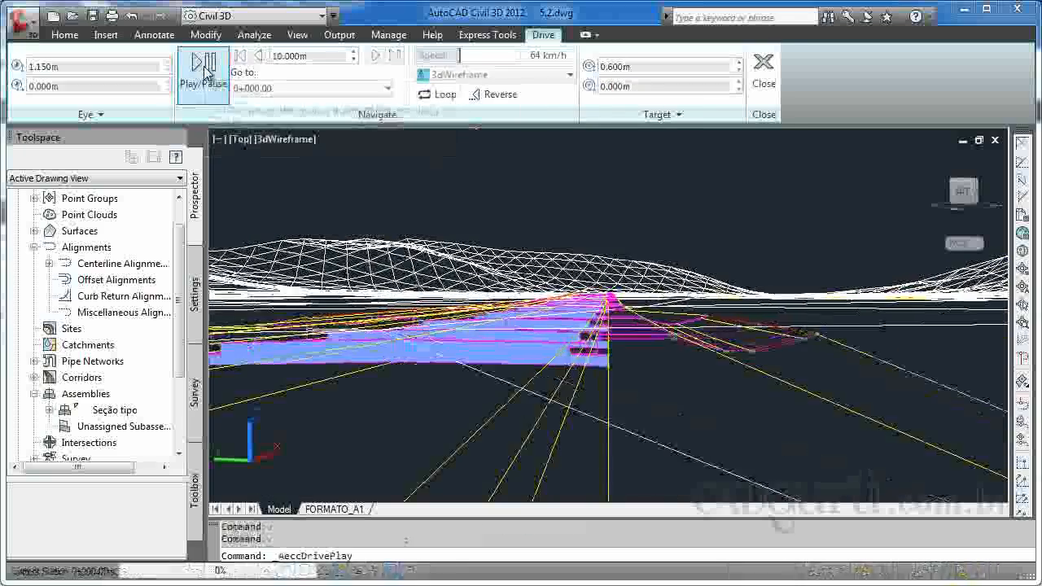